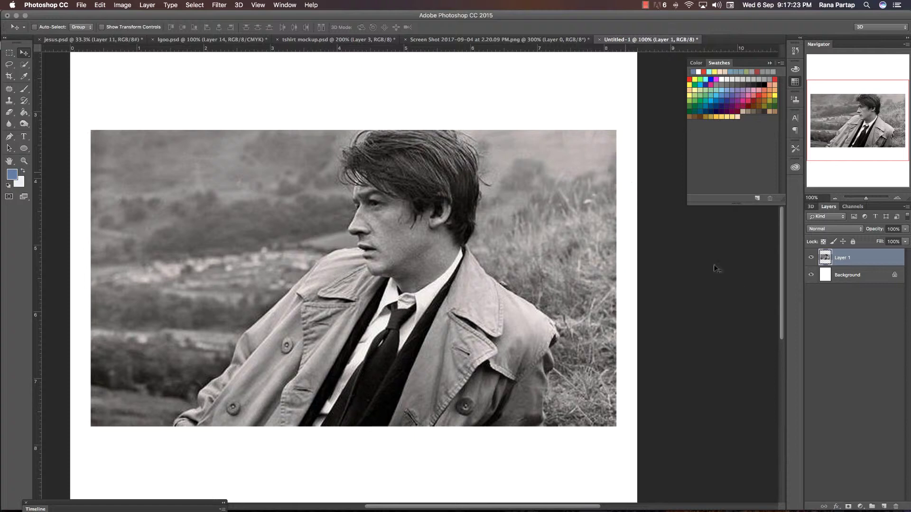
Add a new layer above Layer 1 and zoom to 200% on the trench coat
left_click(883, 506)
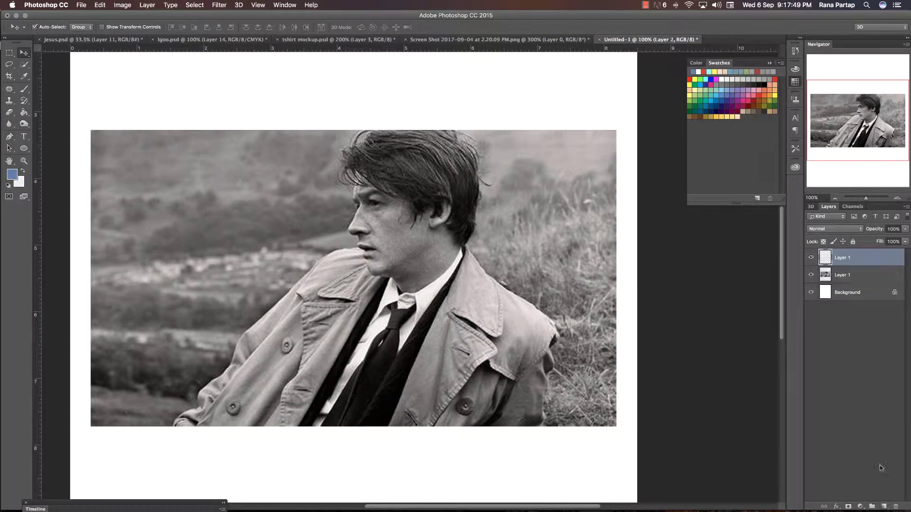
key("z")
left_click(413, 297)
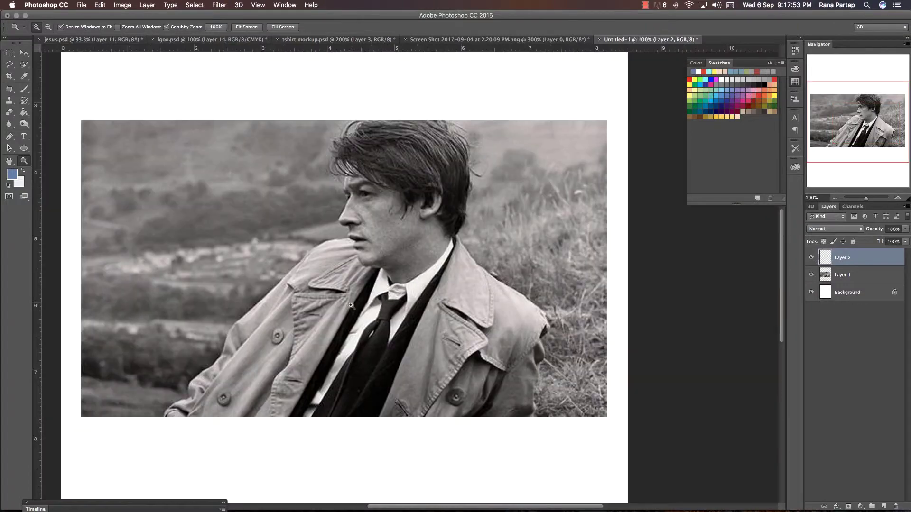
left_click(425, 269)
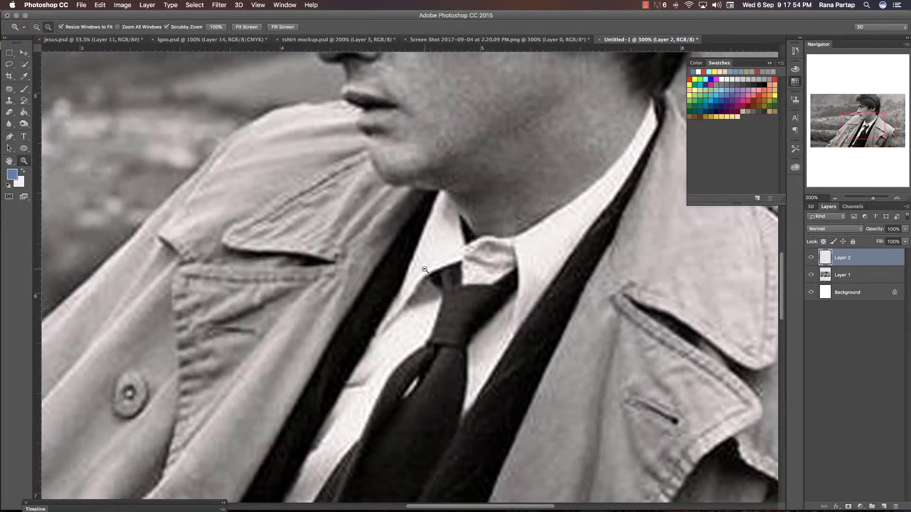
left_click(425, 269, "alt")
left_click(425, 269, "alt")
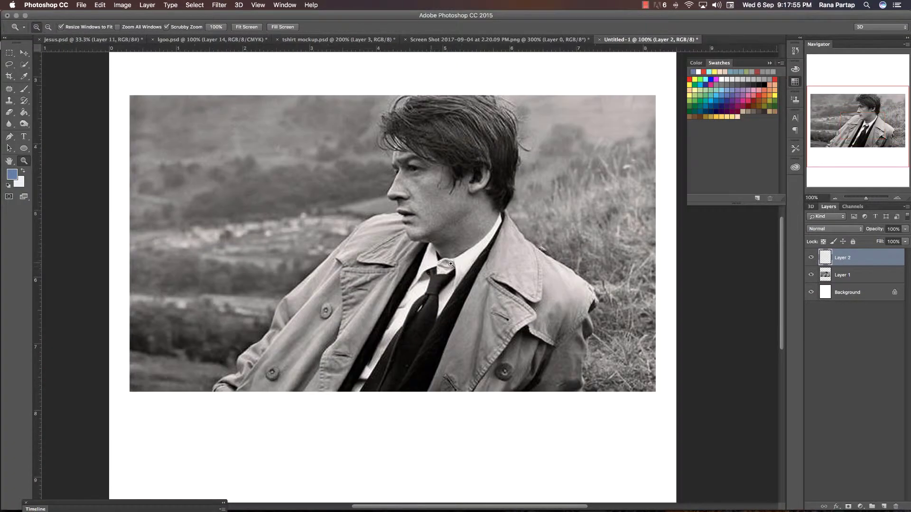
key("v")
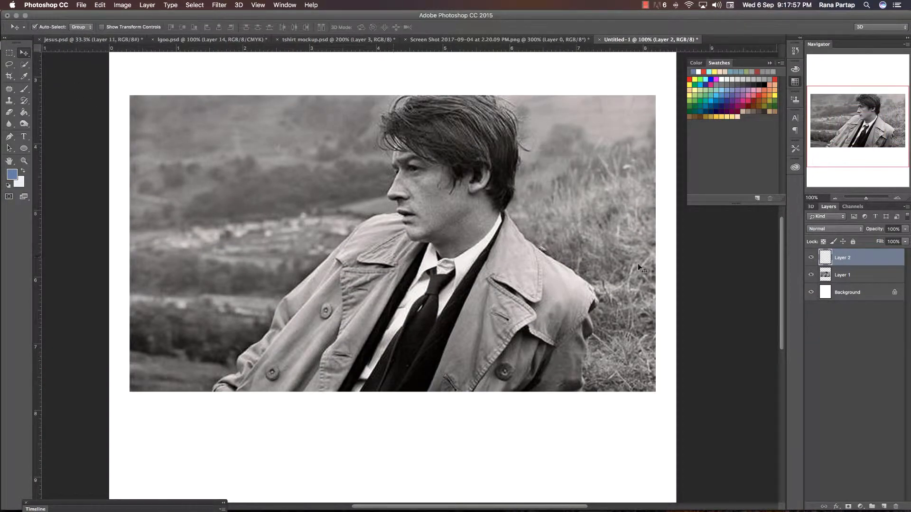
key("p")
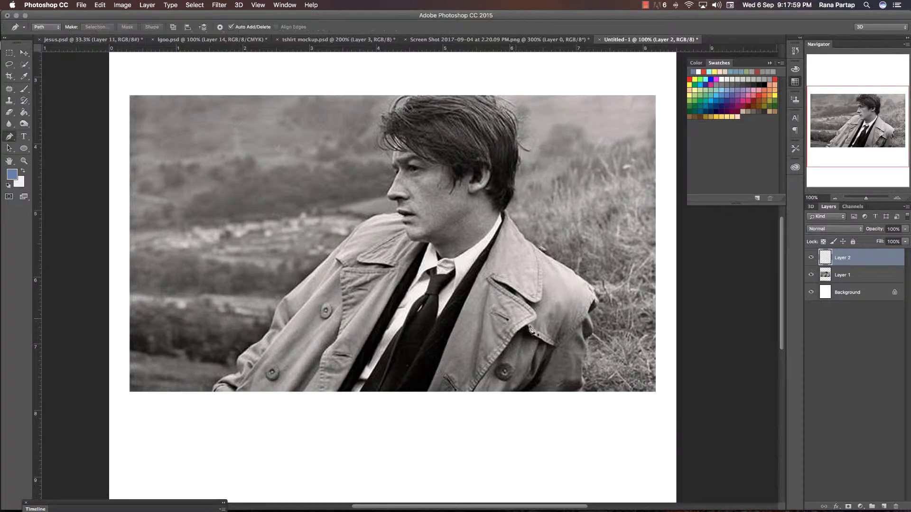
key("z")
left_click(525, 309)
scroll(475, 276, "left", 5)
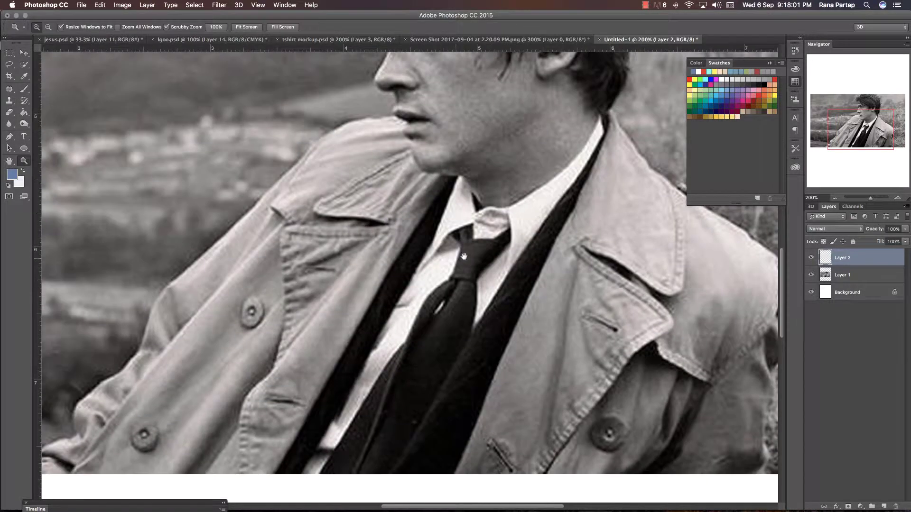
key("p")
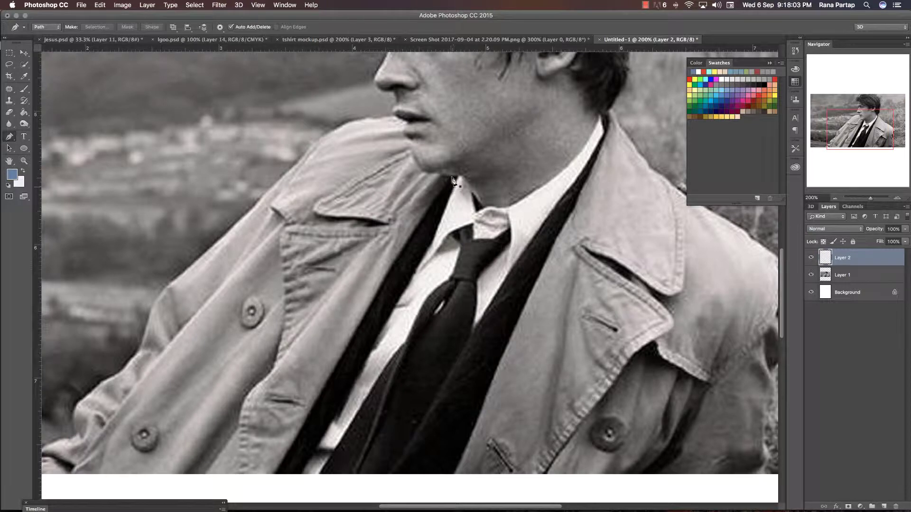
Place pen anchors from the chin along the jaw, over the shoulder and down the coat's outer edge
left_click(451, 178)
left_click(405, 125)
left_click(310, 146)
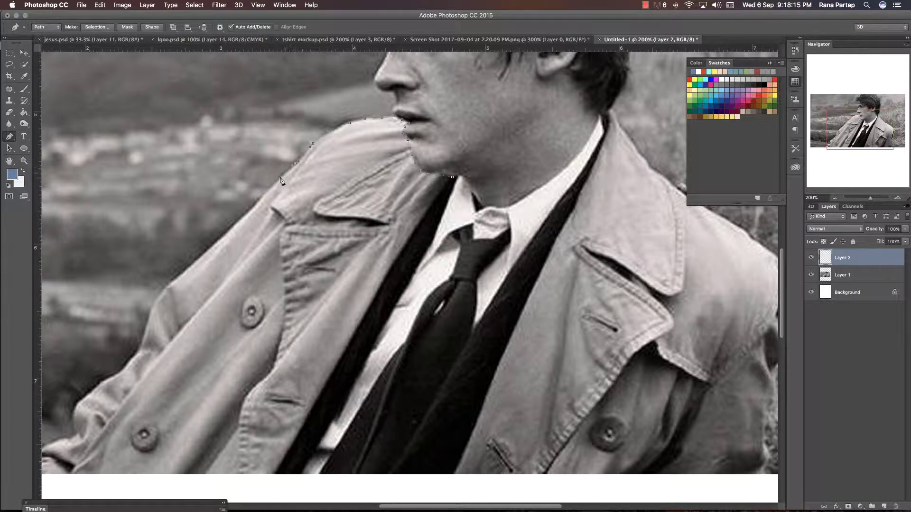
left_click(268, 191)
left_click(232, 227)
left_click_drag(195, 266, 208, 248)
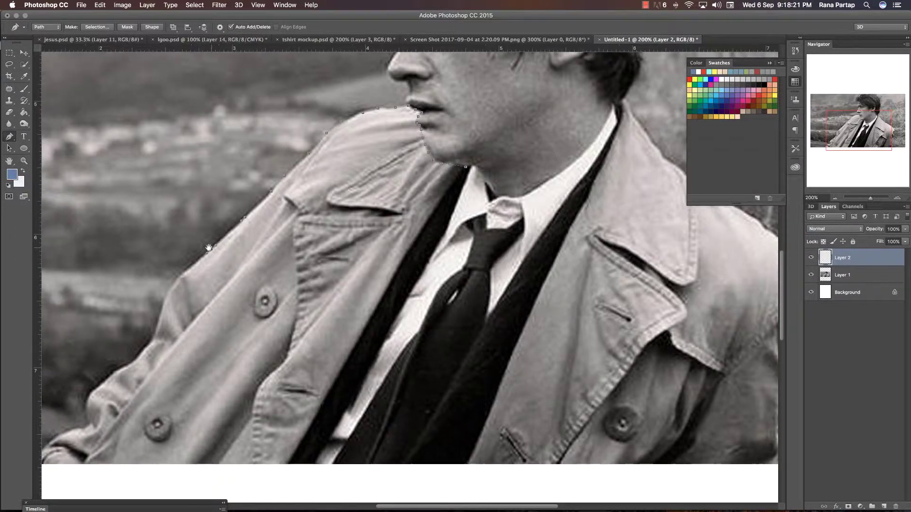
left_click(210, 248)
left_click_drag(203, 279, 260, 229)
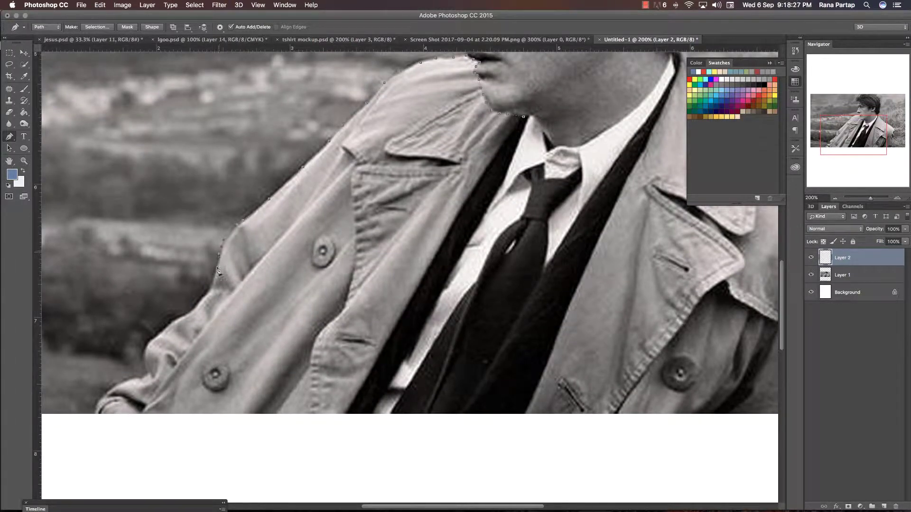
left_click(208, 294)
left_click(173, 322)
Continue the path along the coat's bottom edge and curve it up the front to the lapel
left_click_drag(155, 336, 180, 275)
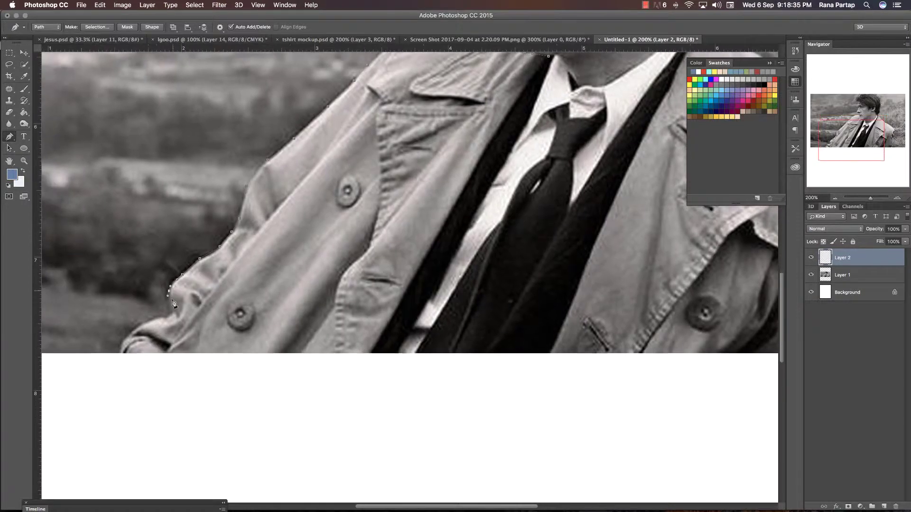
left_click(155, 320)
left_click(140, 326)
left_click(120, 352)
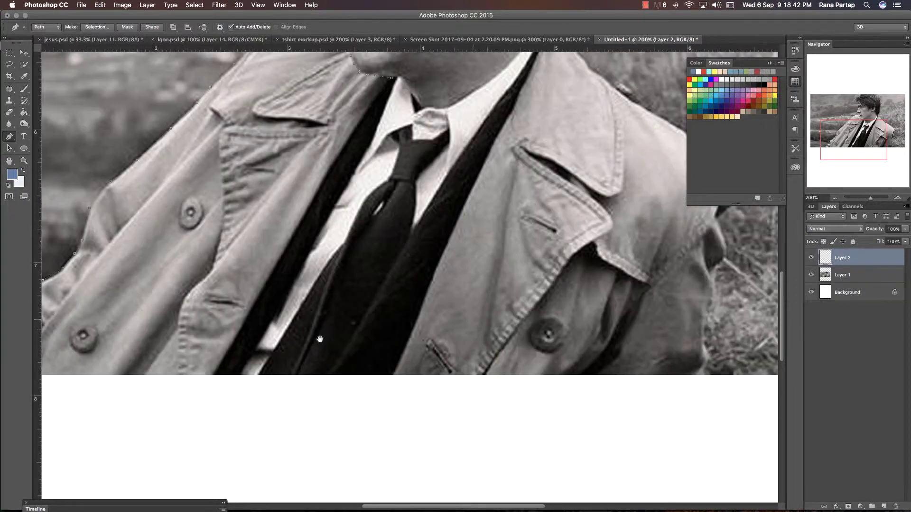
left_click_drag(490, 314, 481, 327)
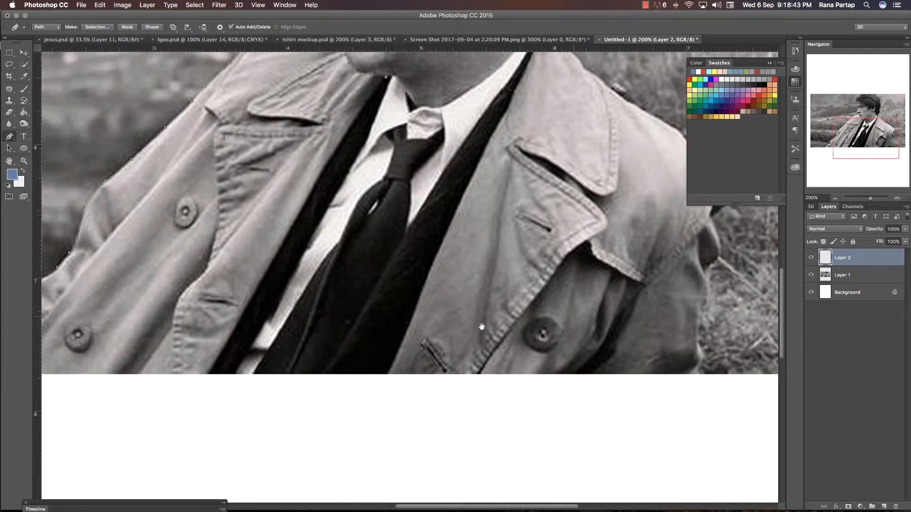
left_click_drag(206, 375, 269, 266)
left_click_drag(312, 191, 313, 187)
mouse_move(354, 121)
left_mouse_down()
mouse_move(380, 87)
mouse_move(410, 162)
left_mouse_up()
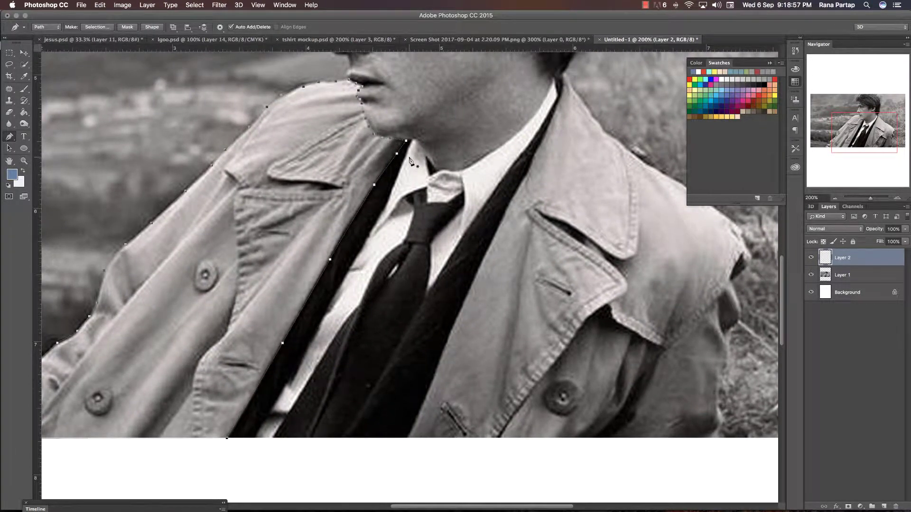
Load the path as a selection and apply a Photo Filter with colour 0579f0 at 80% density
key("ctrl+Return")
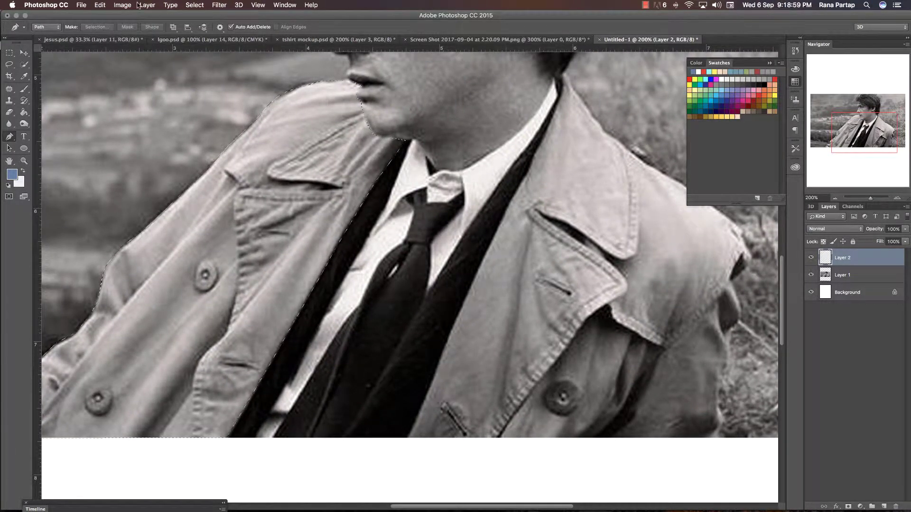
left_click(122, 4)
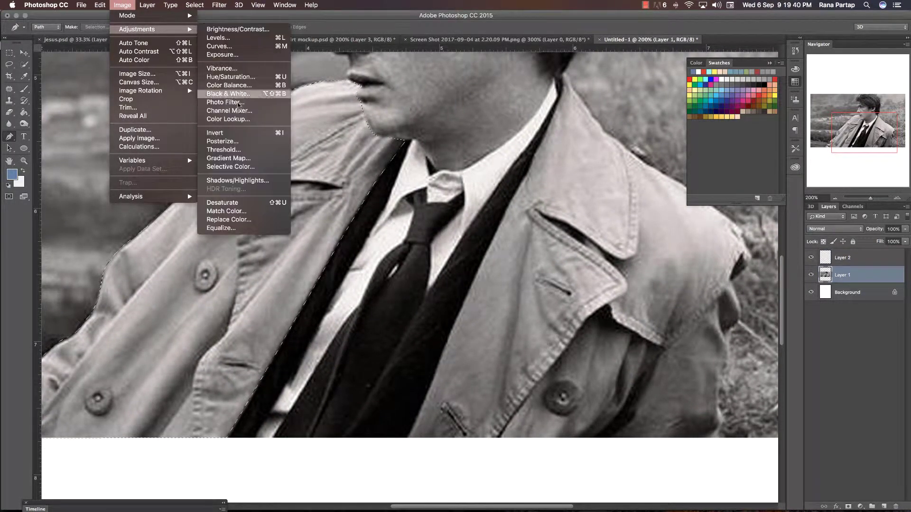
mouse_move(136, 30)
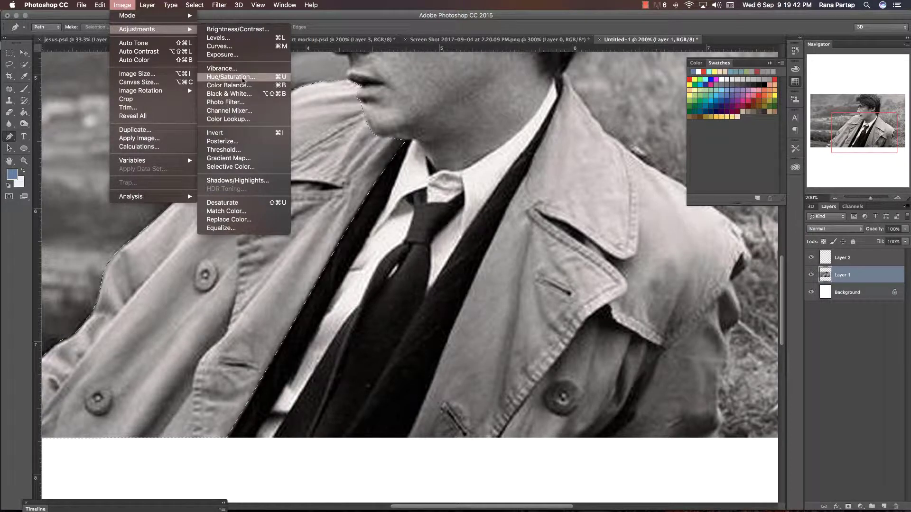
left_click(242, 103)
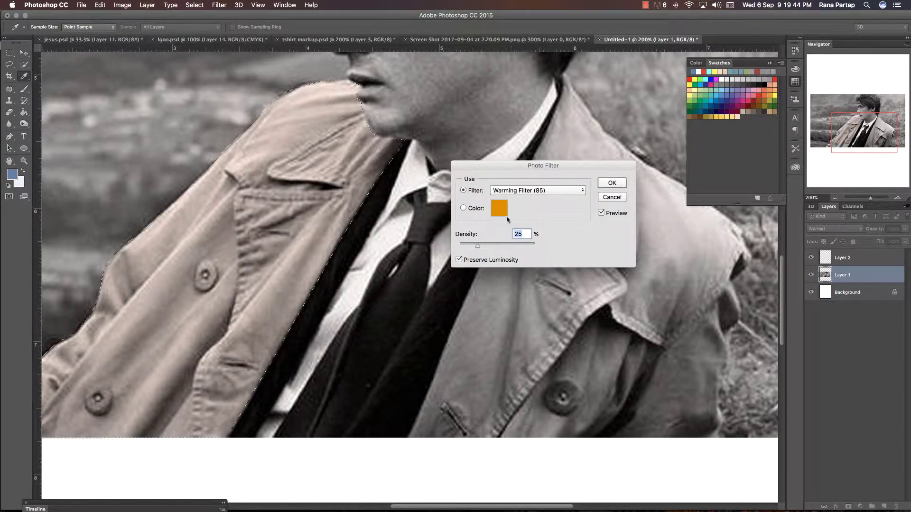
left_click_drag(477, 245, 514, 246)
left_click(499, 207)
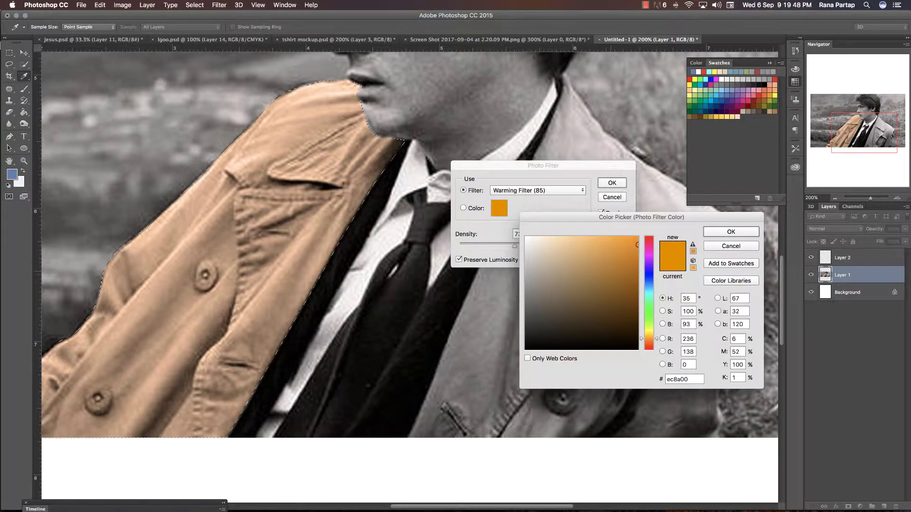
mouse_move(637, 245)
left_mouse_down()
mouse_move(637, 267)
mouse_move(620, 248)
mouse_move(602, 248)
mouse_move(594, 304)
mouse_move(626, 275)
left_mouse_up()
mouse_move(649, 289)
left_mouse_down()
mouse_move(651, 270)
mouse_move(631, 242)
mouse_move(632, 280)
mouse_move(652, 295)
mouse_move(650, 262)
mouse_move(651, 283)
mouse_move(635, 242)
left_mouse_up()
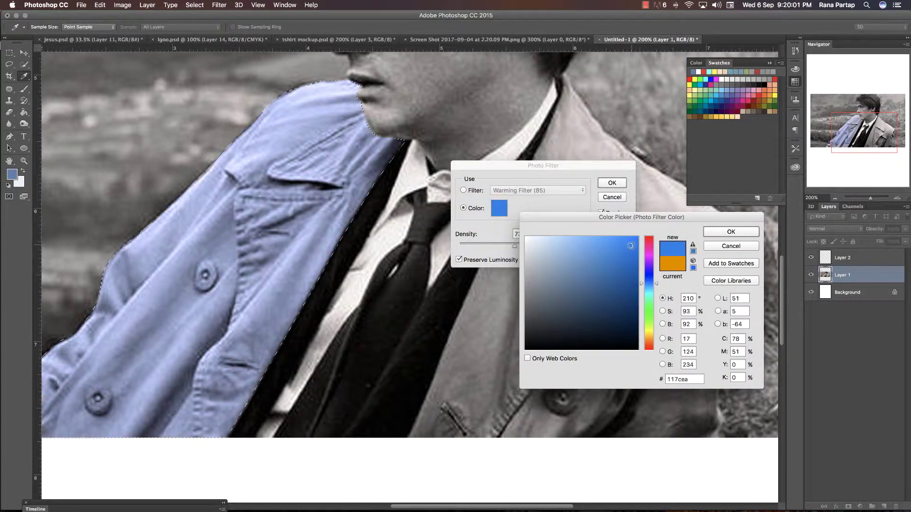
left_click(734, 232)
mouse_move(514, 246)
left_mouse_down()
mouse_move(531, 247)
mouse_move(494, 246)
mouse_move(518, 245)
left_mouse_up()
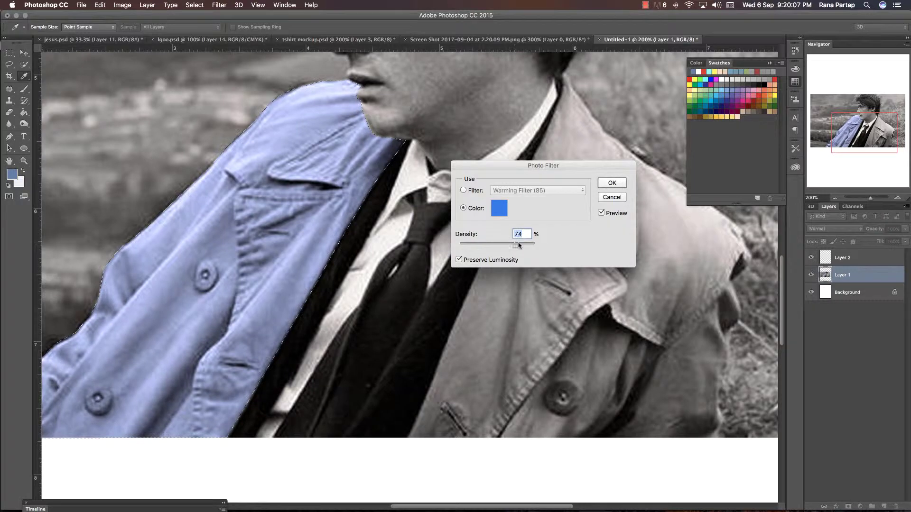
left_click(611, 184)
key("p")
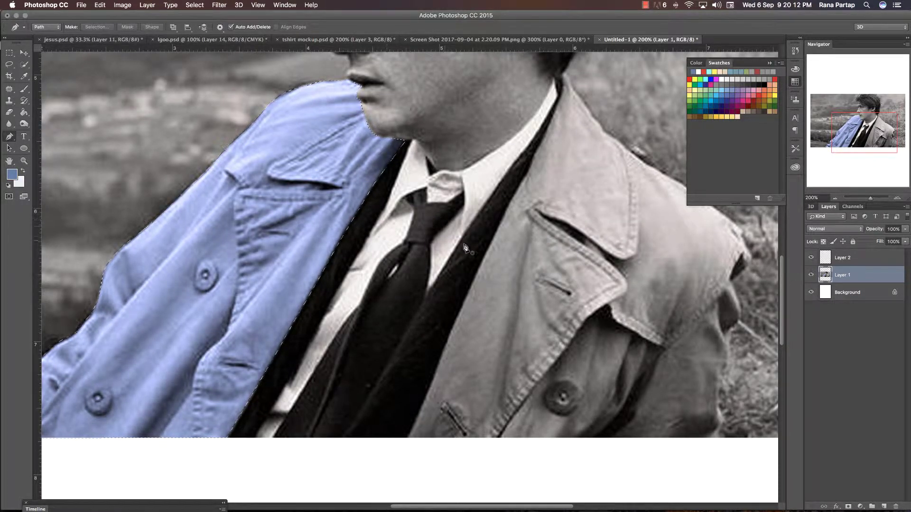
Deselect, zoom in on the coat lapel, add an empty layer and reselect Layer 1
key("ctrl+d")
key("z")
left_click(459, 246, "alt")
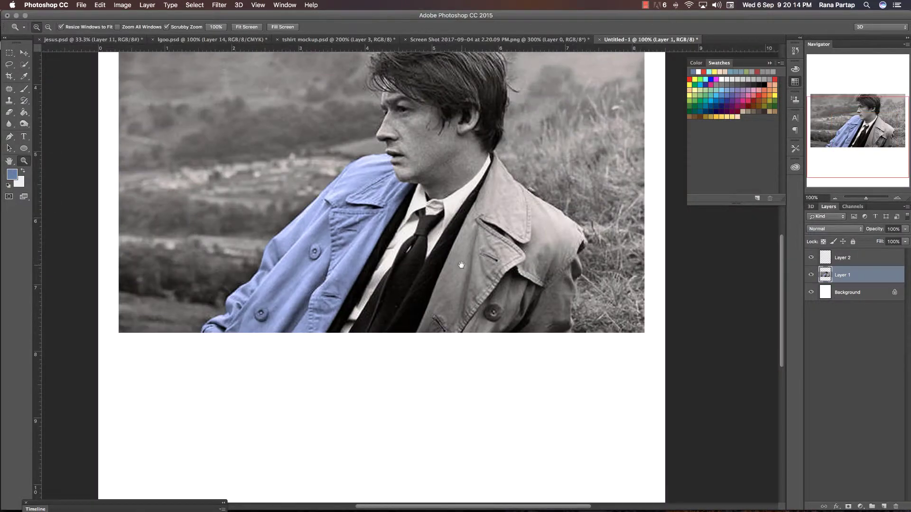
scroll(470, 275, "up", 2)
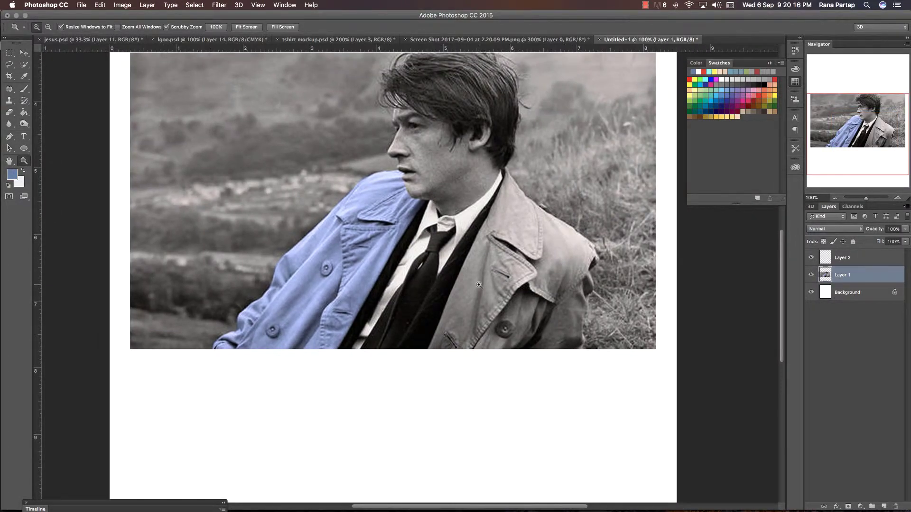
left_click(480, 285)
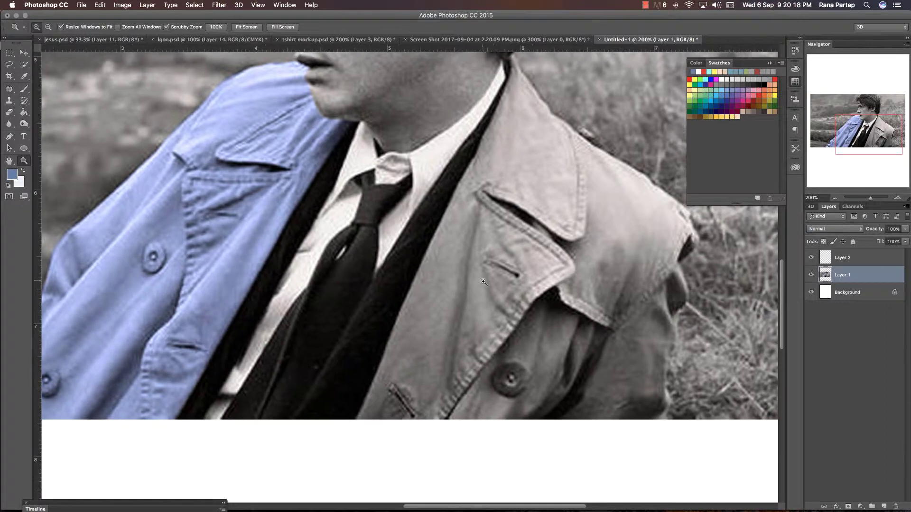
left_click(883, 506)
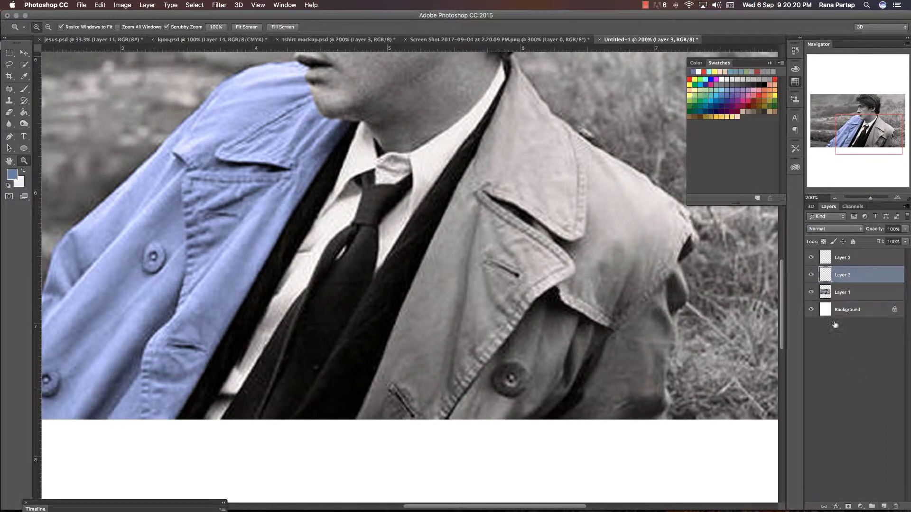
left_click(828, 293)
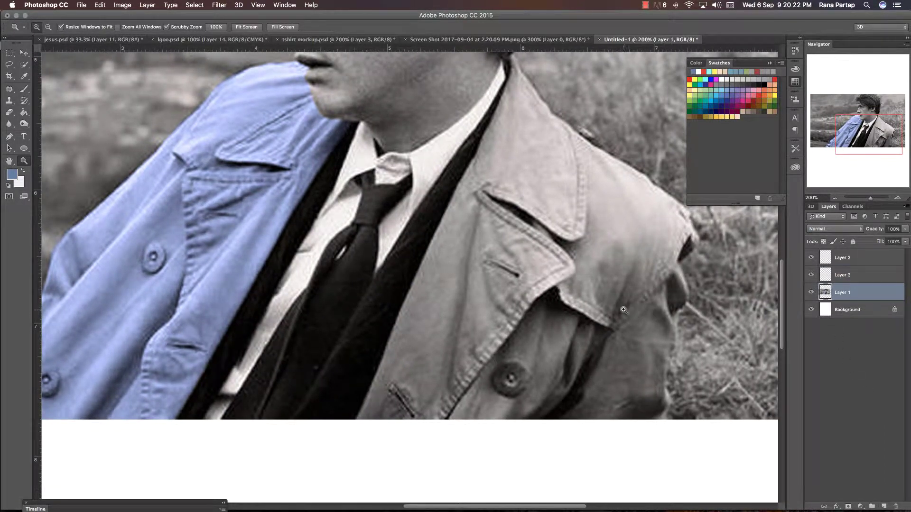
key("p")
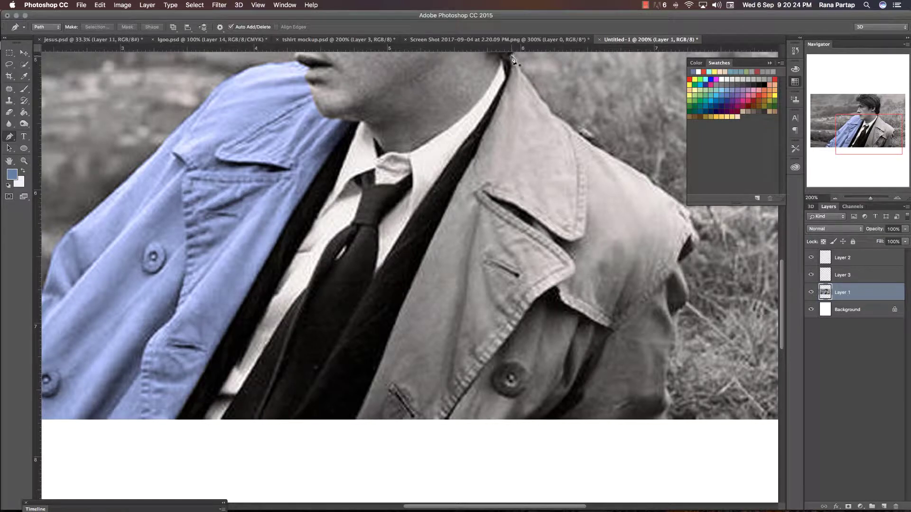
Trace from the collar down the coat's inner edge and along the photo's bottom edge
left_click(512, 56)
left_click(508, 85)
left_click(498, 103)
left_click(484, 134)
left_click(467, 169)
left_click(453, 192)
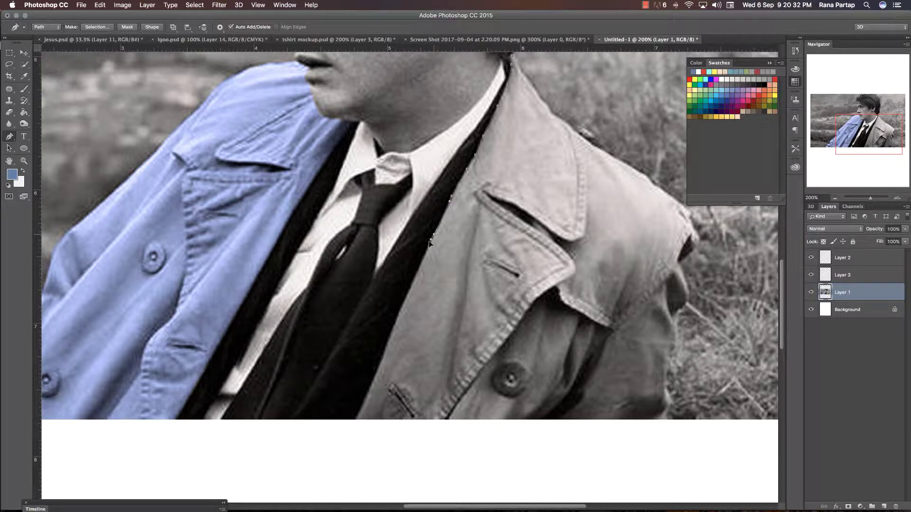
left_click(400, 309)
left_click(357, 421)
left_click(668, 421)
Continue the path up the coat's right edge
left_click(669, 408)
left_click(667, 359)
left_click(669, 340)
left_click(680, 314)
left_click(685, 304)
left_click(682, 270)
left_click(682, 261)
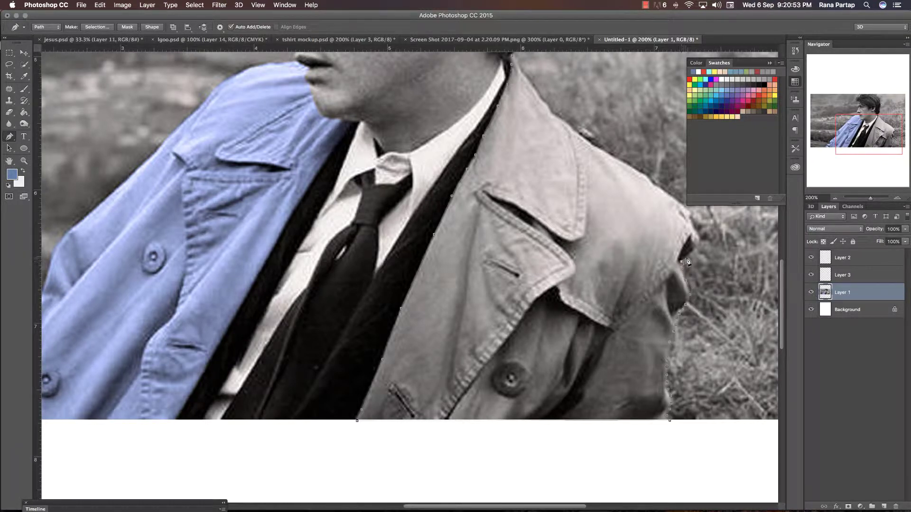
left_click(698, 236)
Trace across the shoulder to the collar, close the path and load it as a selection
left_click(660, 189)
left_click(648, 177)
left_click(633, 168)
left_click(587, 141)
left_click(564, 121)
key("v")
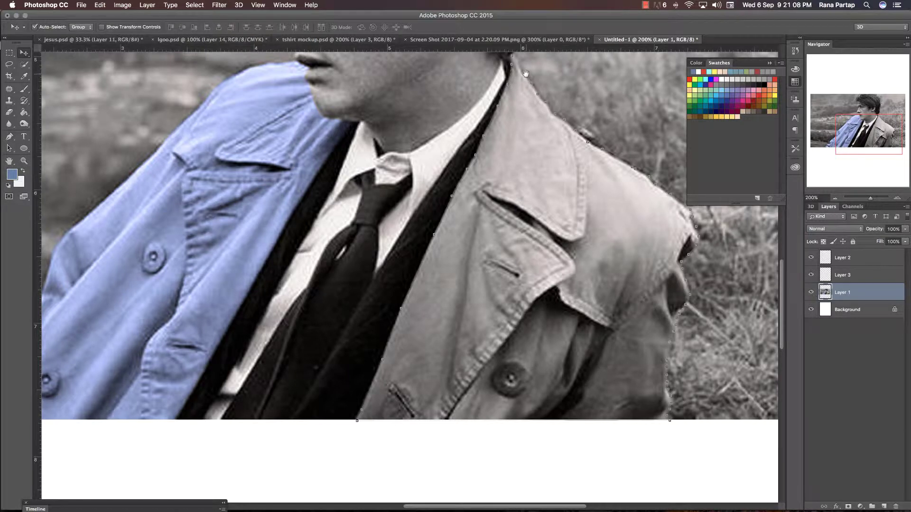
left_click_drag(525, 74, 537, 101)
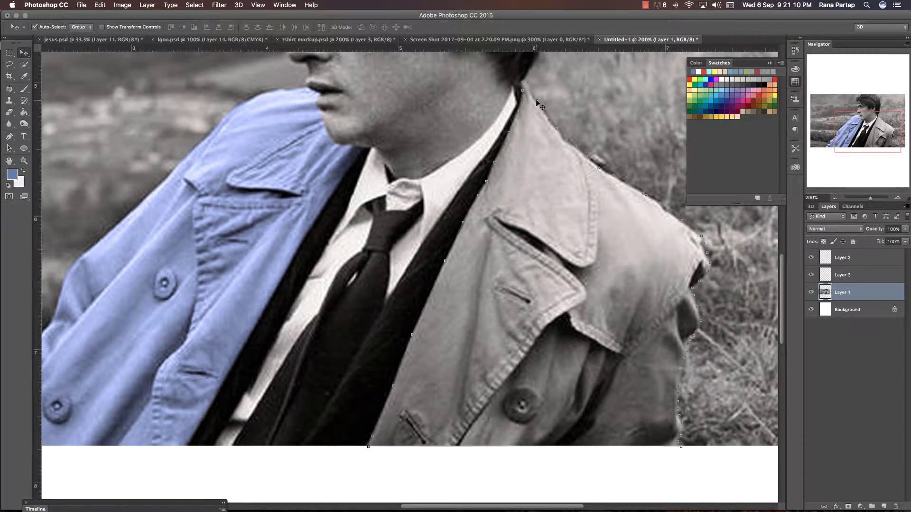
key("p")
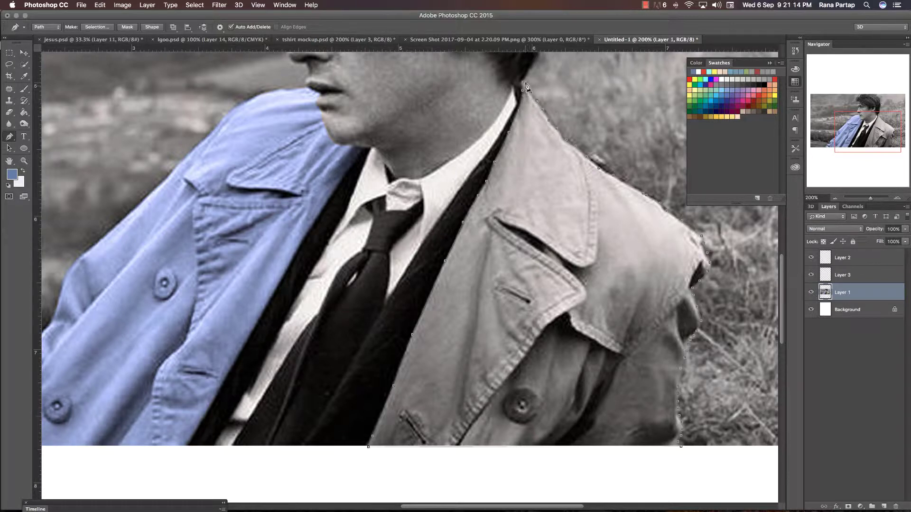
left_click(524, 85)
key("ctrl+Return")
Apply a Photo Filter using pale blue a5b6f1 sampled from the coat, at 25% density
key("z")
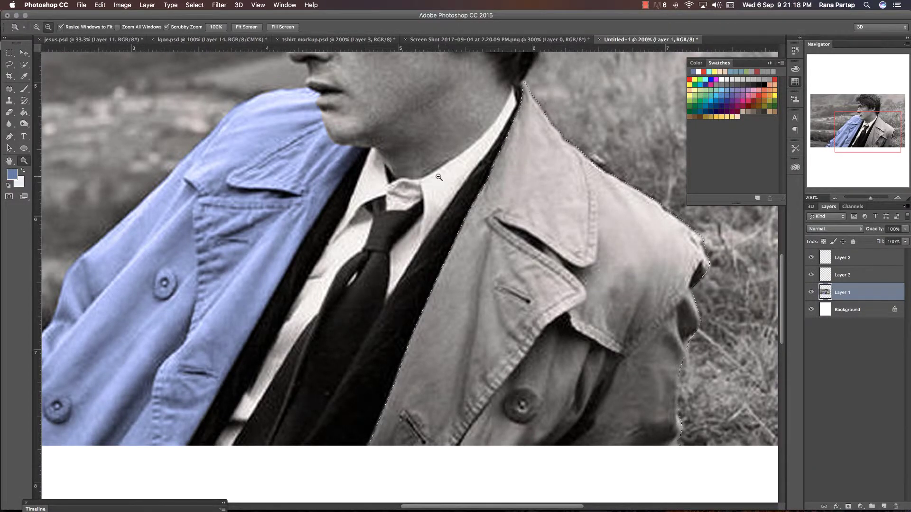
left_click(439, 177, "alt")
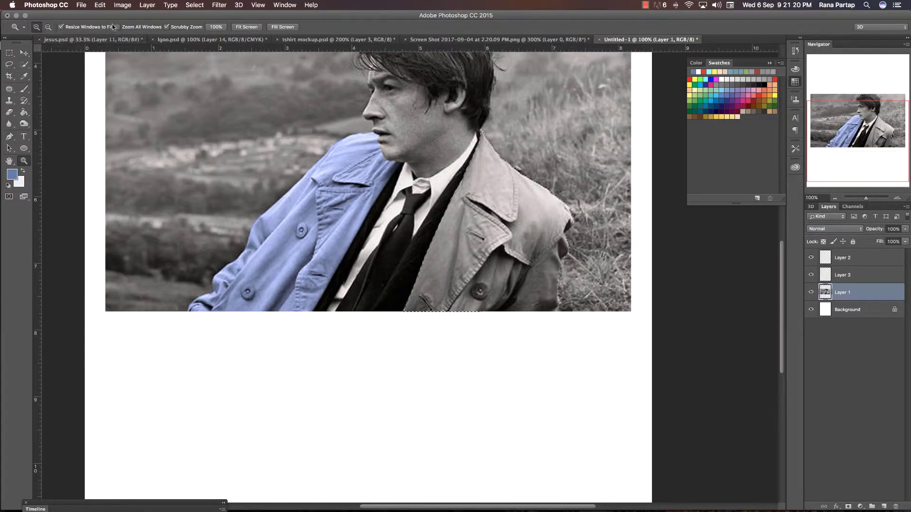
left_click(122, 5)
mouse_move(136, 29)
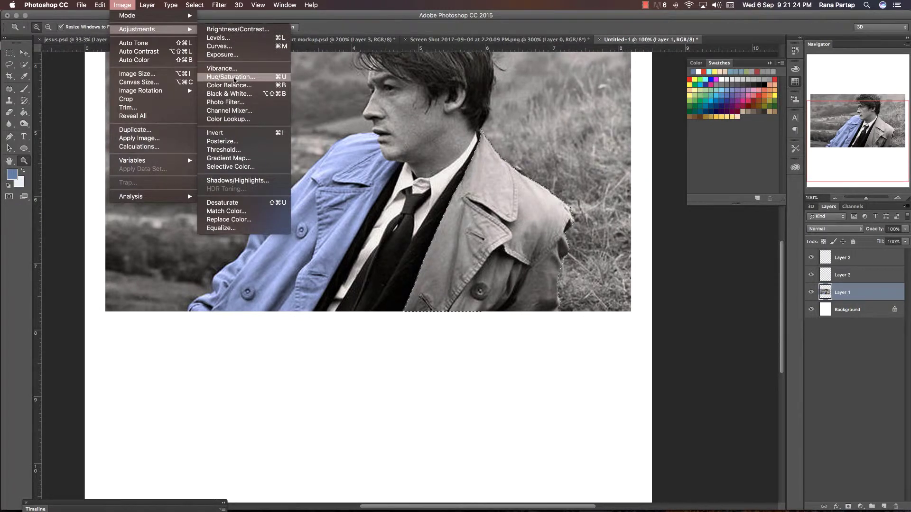
left_click(236, 103)
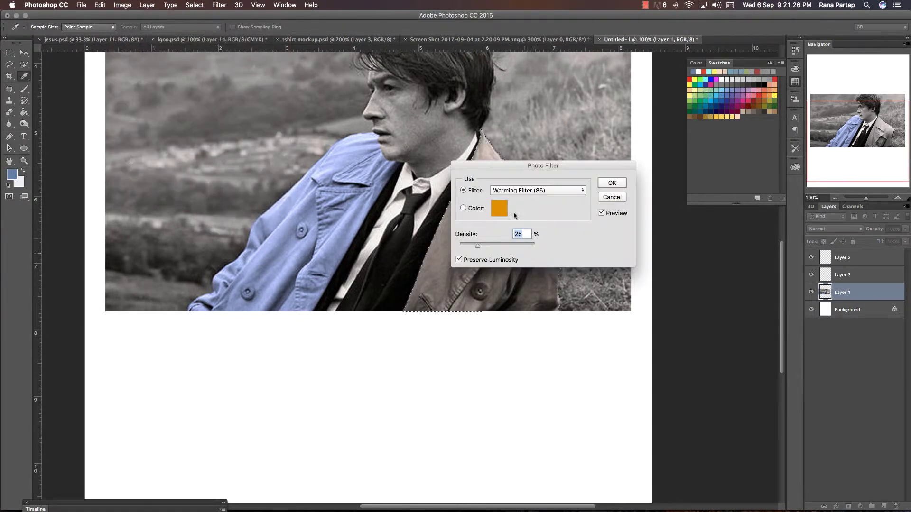
left_click(350, 205)
left_click(496, 209)
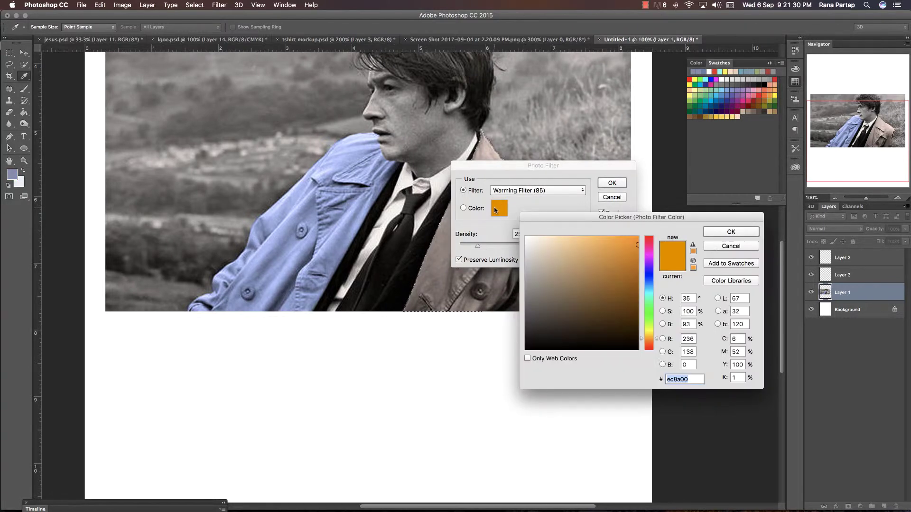
left_click(359, 213)
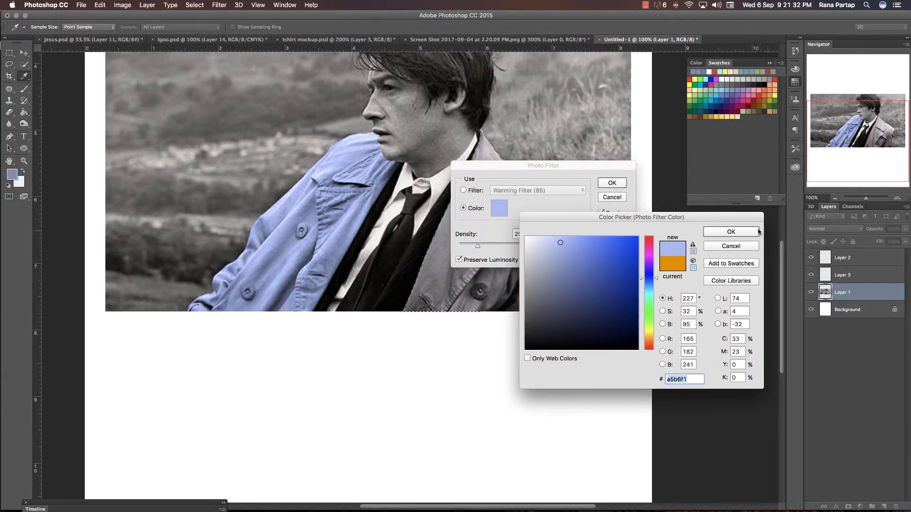
left_click(738, 231)
left_click(608, 185)
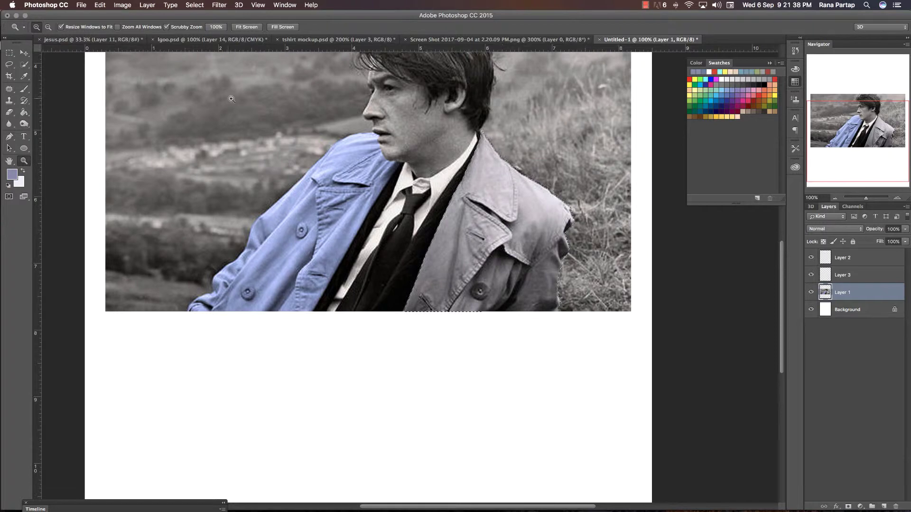
In a new Photo Filter, sample the coat's blue, raise density to 98 and saturate the colour to 5c77ca
left_click(119, 5)
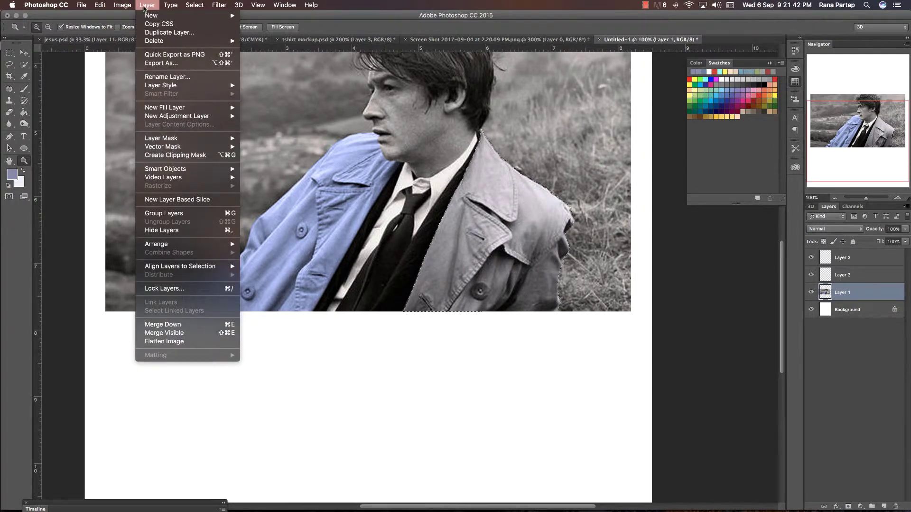
mouse_move(137, 30)
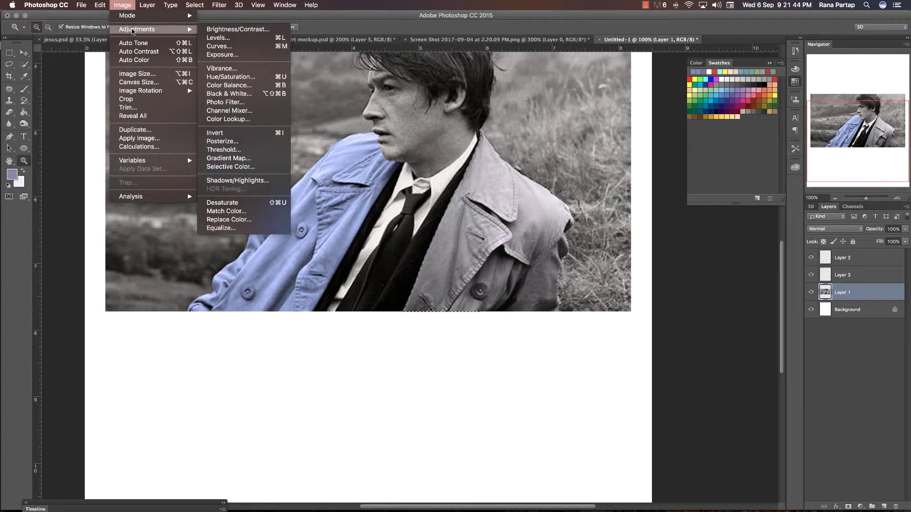
left_click(225, 102)
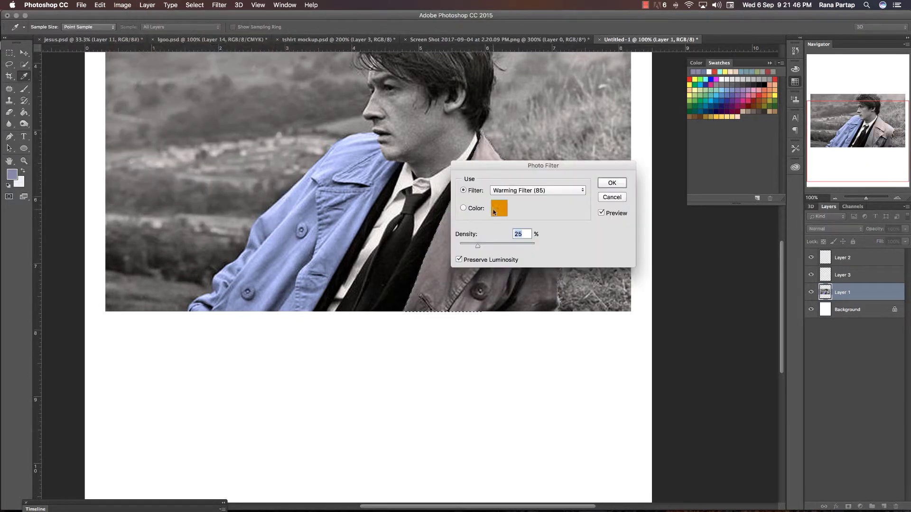
left_click(495, 215)
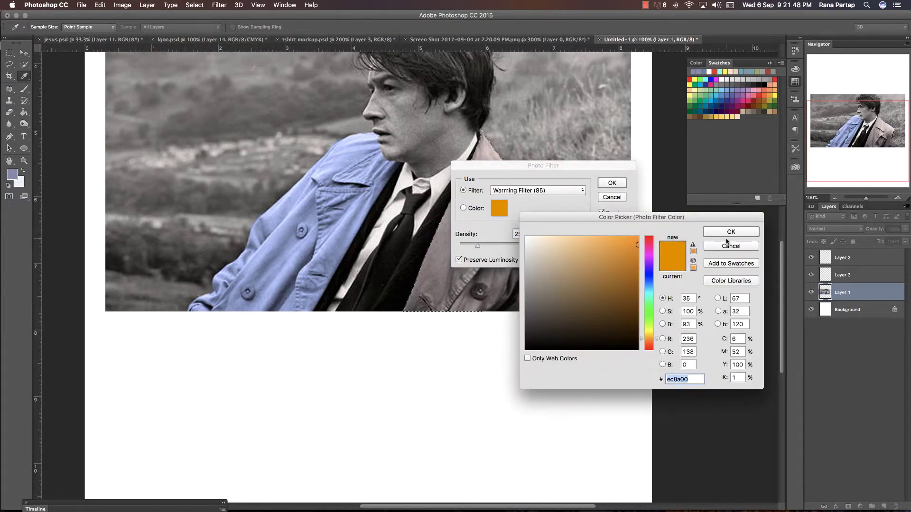
left_click(343, 229)
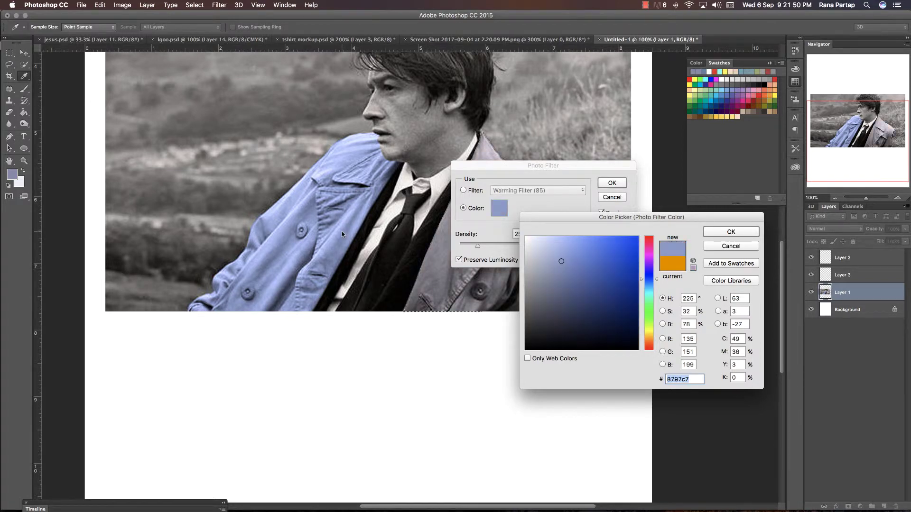
left_click(738, 233)
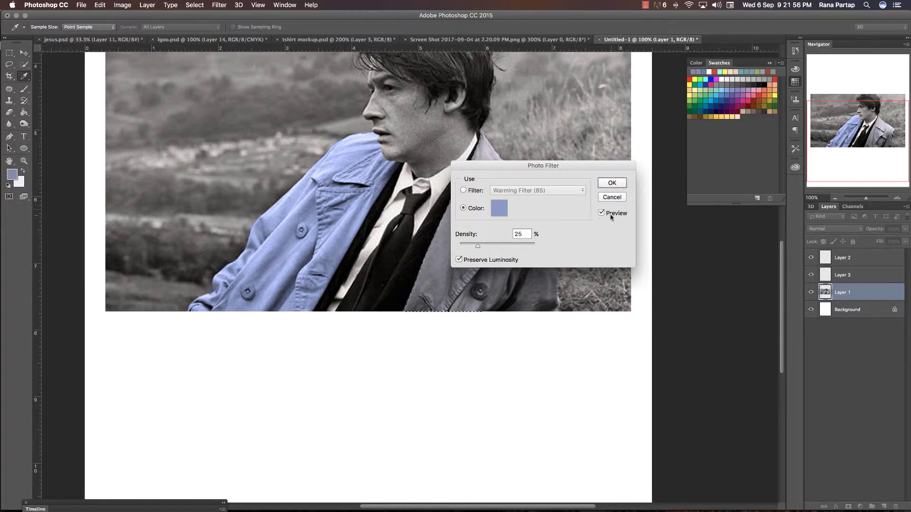
left_click_drag(485, 245, 549, 248)
left_click(498, 207)
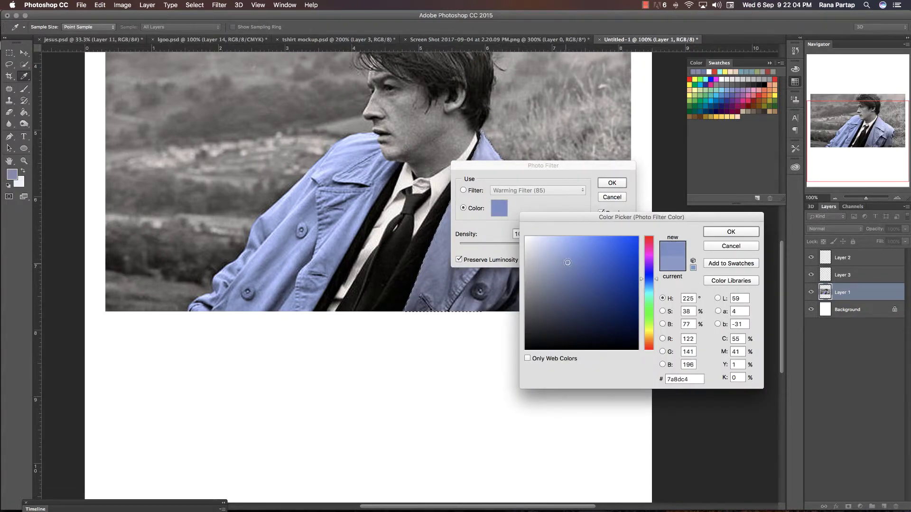
left_click_drag(568, 262, 585, 259)
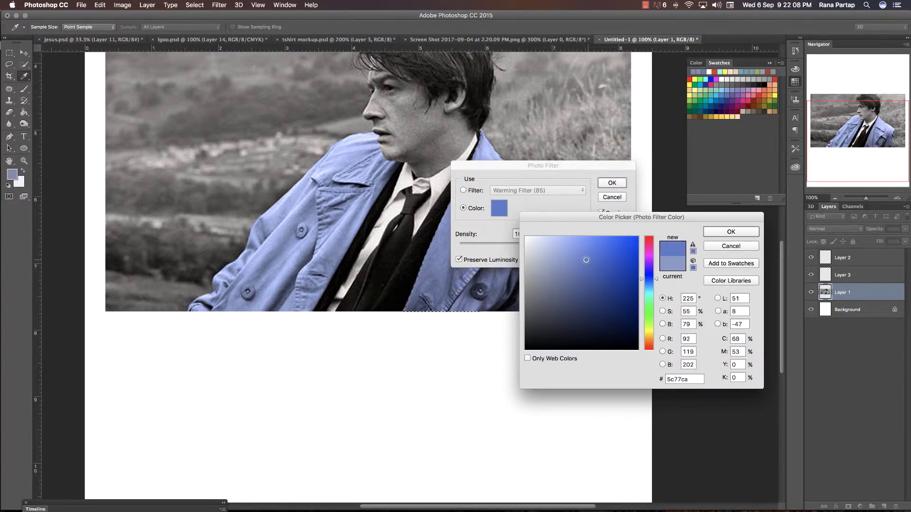
left_click(731, 232)
Apply the 5c77ca photo filter to the coat's right half and return the view to 100%
left_click(612, 182)
key("z")
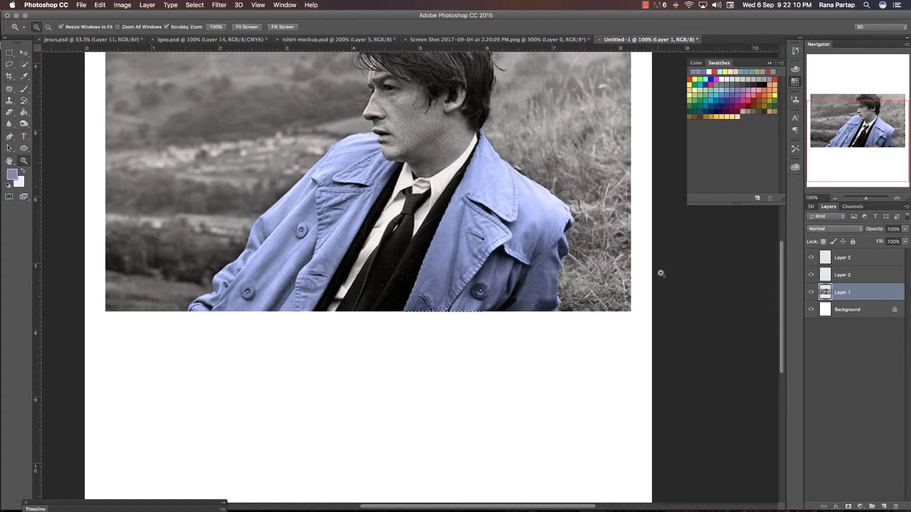
left_click(482, 234, "alt")
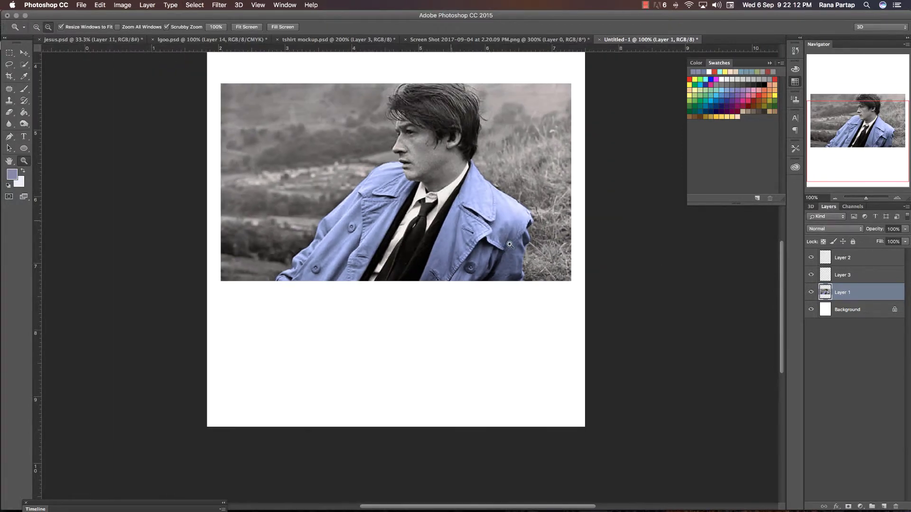
left_click(497, 228)
left_click_drag(498, 228, 498, 250)
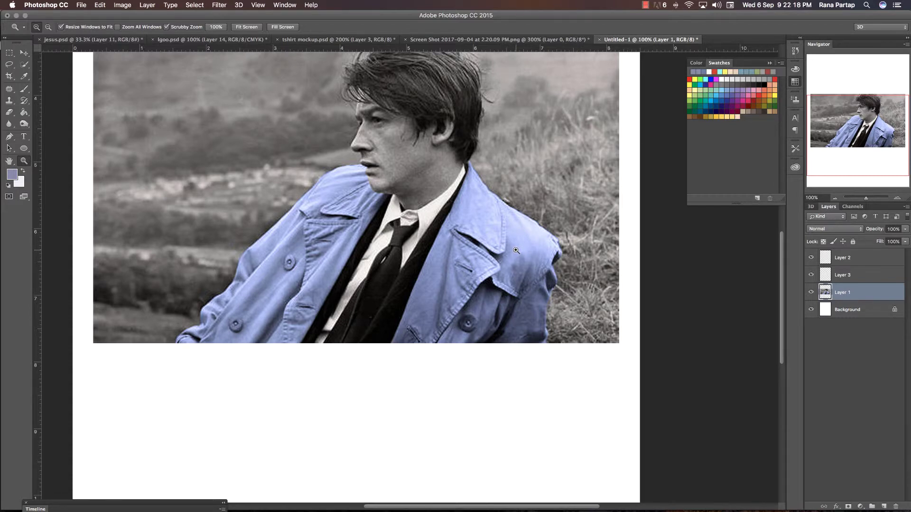
Zoom to 200% on the tie with the Pen tool ready
left_click(24, 53)
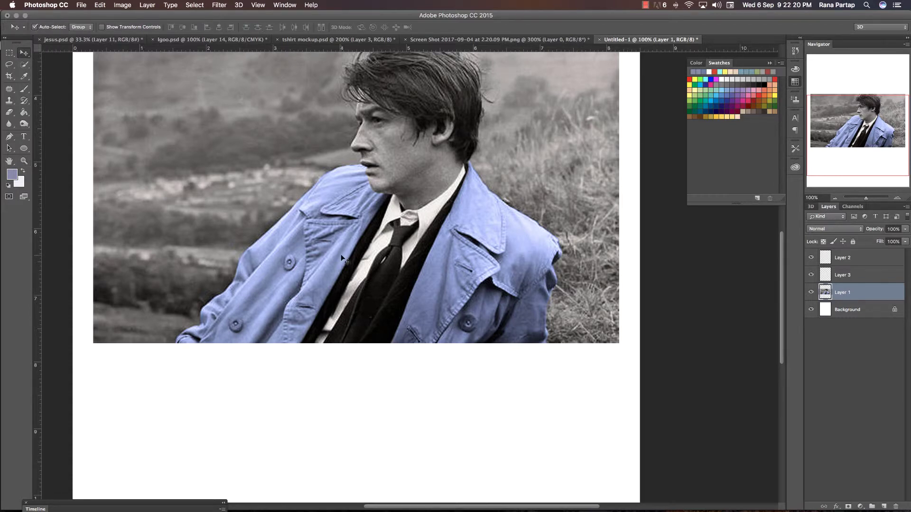
key("p")
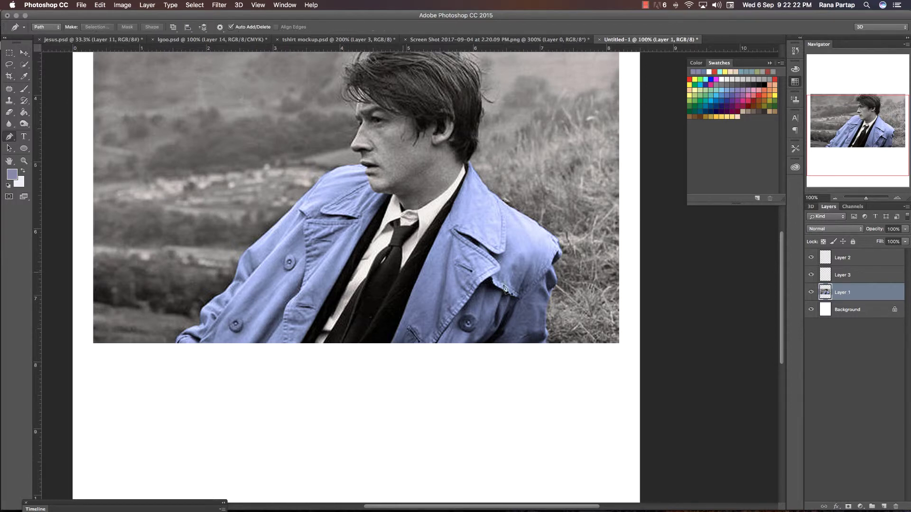
key("z")
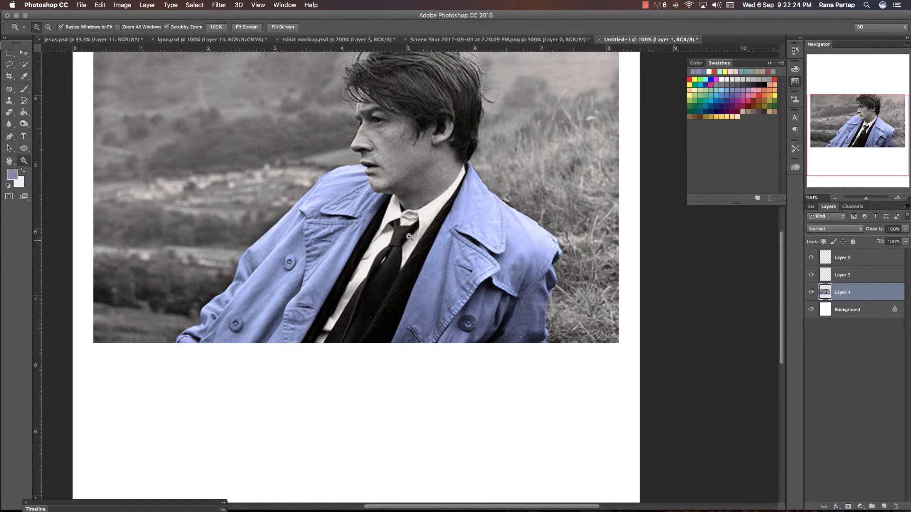
left_click(409, 234)
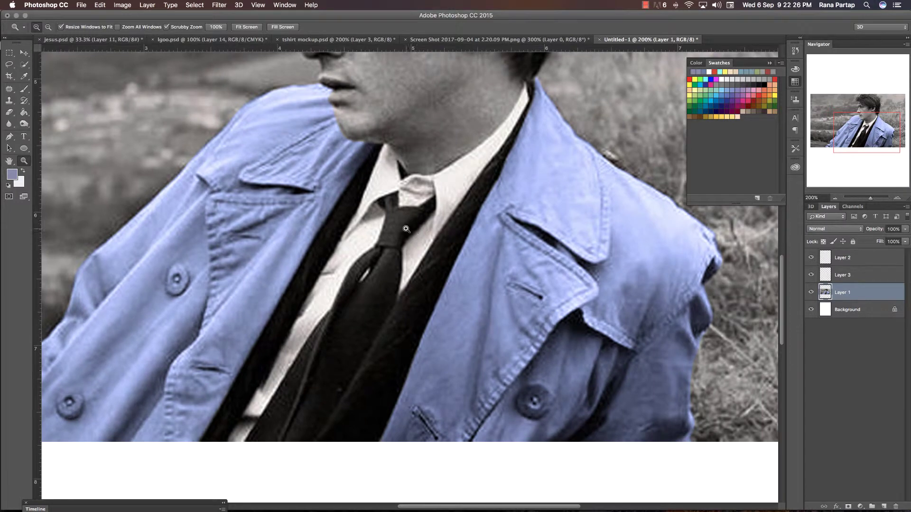
key("p")
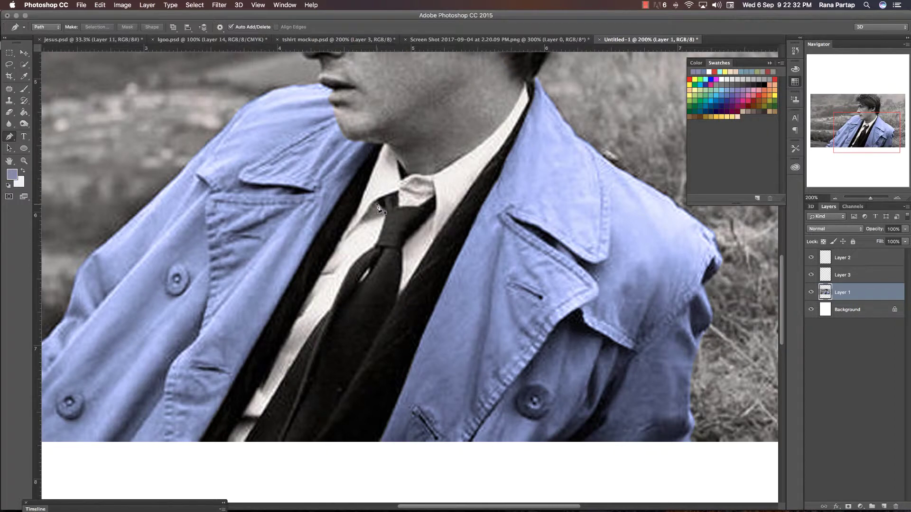
Trace pen anchors from the knot down the tie's left edge, undoing one misplaced point
left_click(376, 204)
left_click(385, 212)
left_click(382, 228)
left_click(373, 246)
left_click(346, 274)
left_click(338, 294)
left_click(325, 325)
left_click(263, 408)
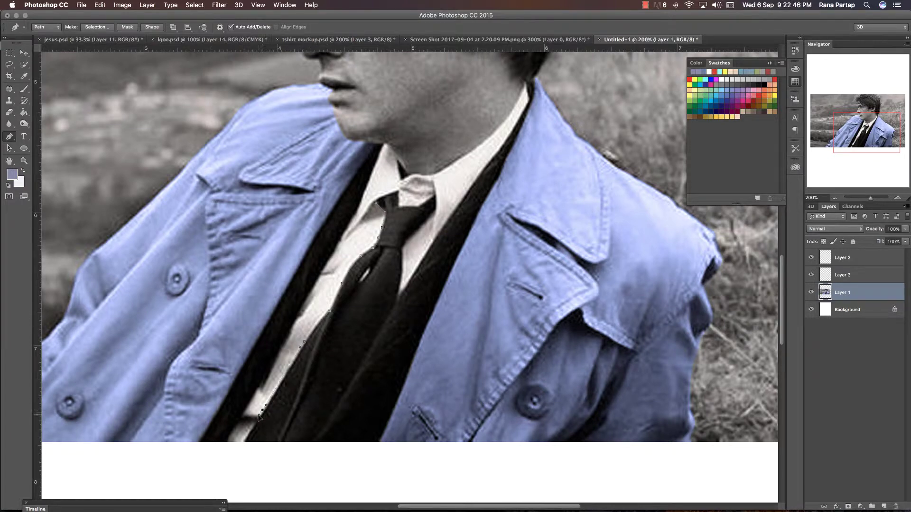
key("super+z")
left_click_drag(262, 413, 256, 421)
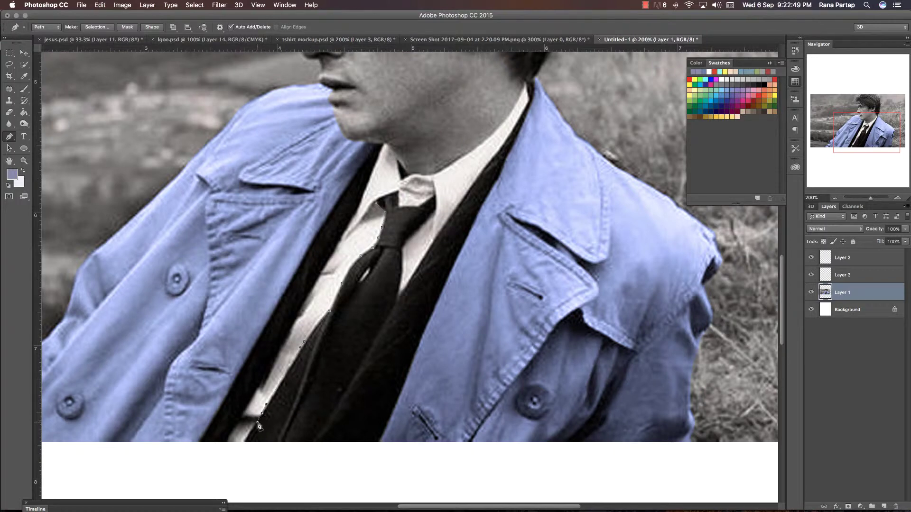
Continue the path across the tie's bottom and up its right edge to the knot
left_click(243, 442)
left_click(313, 442)
left_click_drag(332, 412, 368, 352)
left_click(388, 318)
left_click_drag(397, 306, 402, 256)
left_click(414, 234)
left_click(437, 197)
At 600% zoom, trace around the tie knot, close the path, then zoom back to 100%
key("z")
left_click(415, 208)
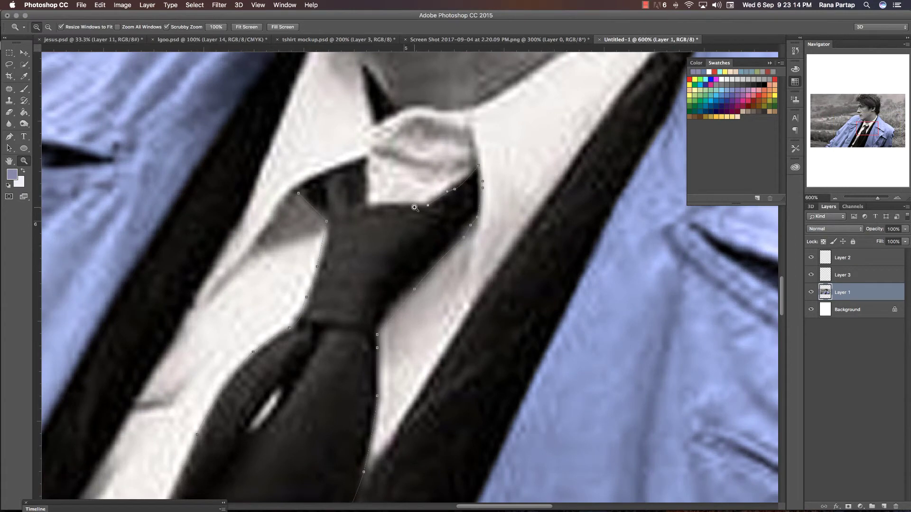
key("p")
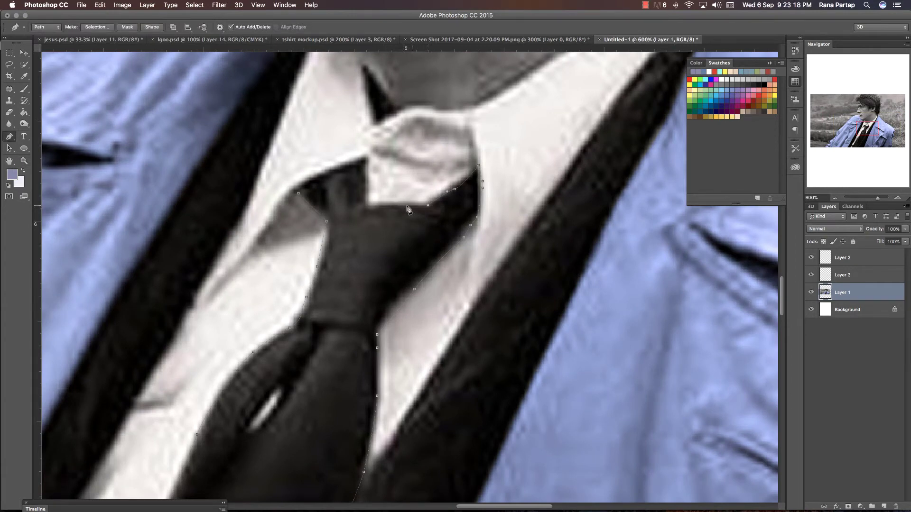
left_click(392, 207)
left_click(368, 194)
left_click(368, 172)
left_click(356, 159)
left_click(319, 173)
left_click(310, 174)
left_click(297, 193)
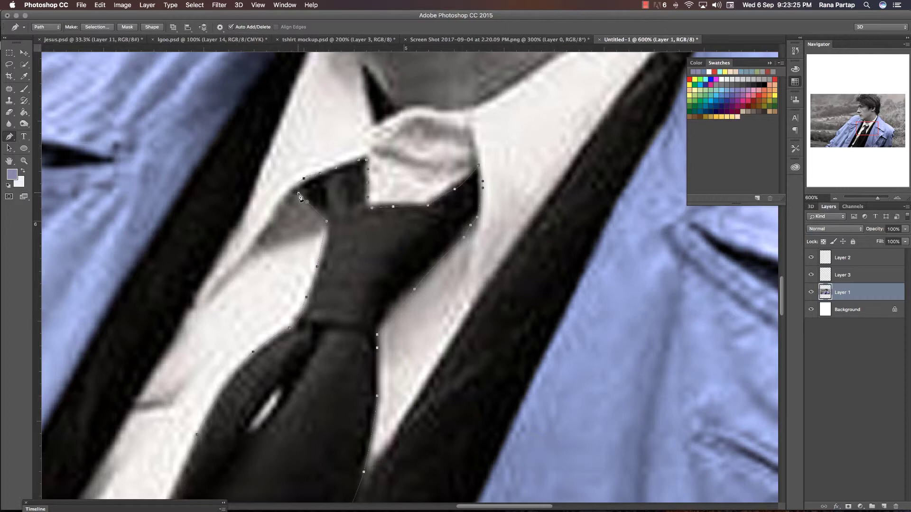
left_click(374, 198, "alt")
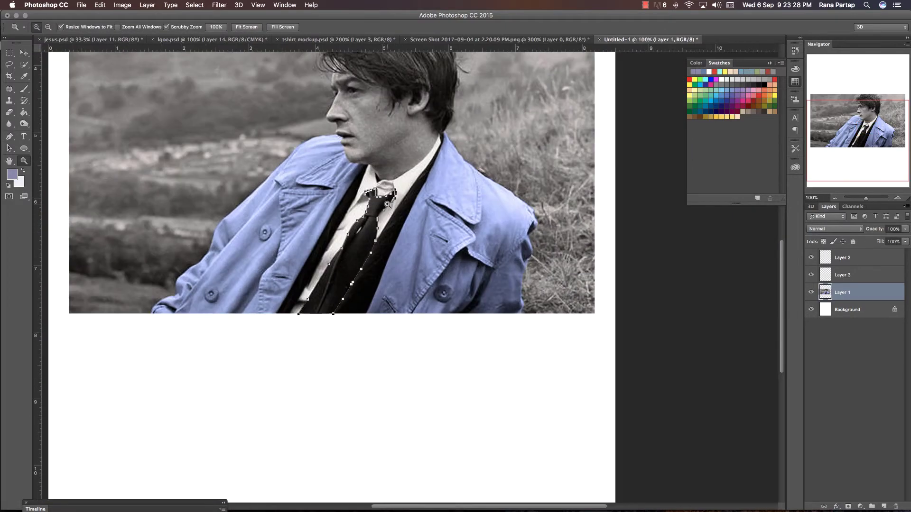
Load the tie path as a selection and set up a Photo Filter with an orange colour at 100% density
key("ctrl+Return")
left_click(122, 5)
mouse_move(136, 29)
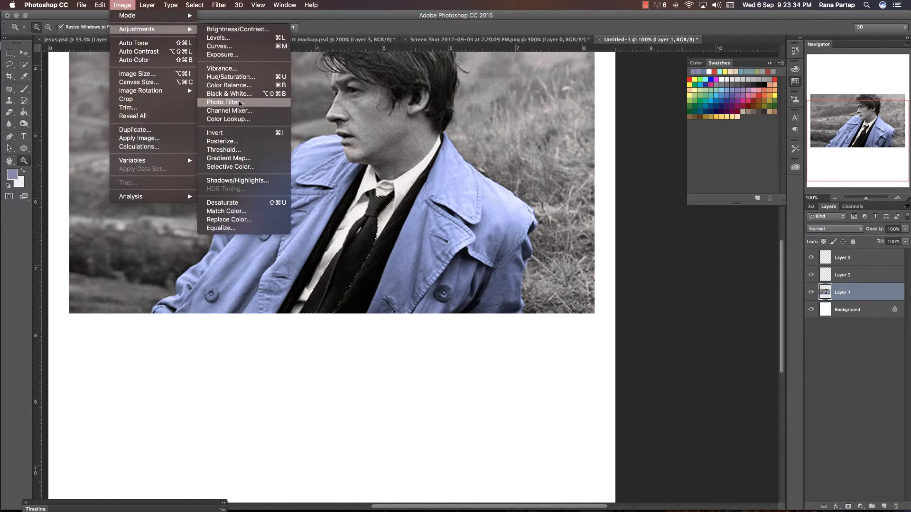
left_click(239, 103)
left_click(502, 210)
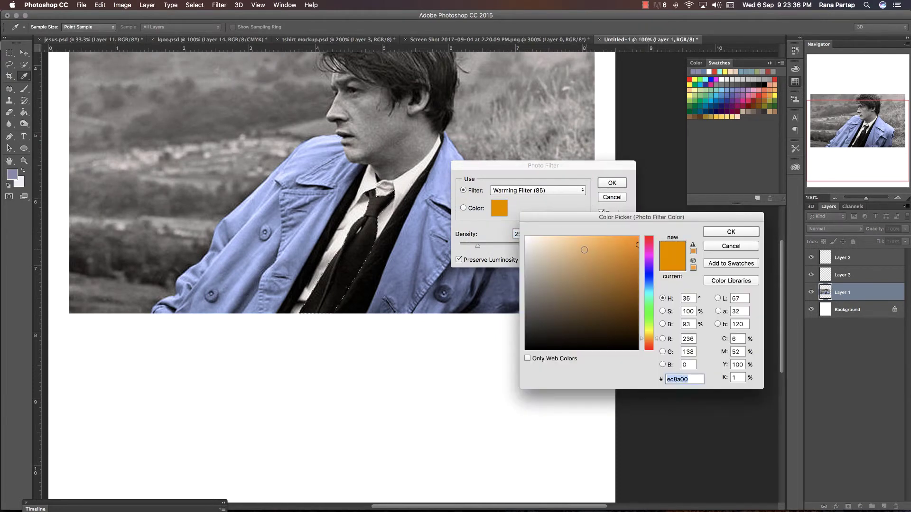
left_click(632, 248)
left_click(722, 234)
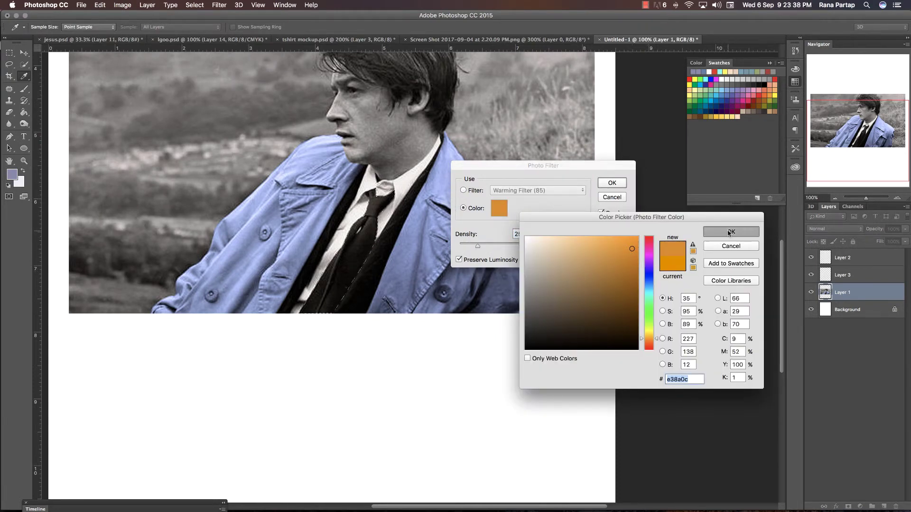
left_click_drag(494, 246, 561, 246)
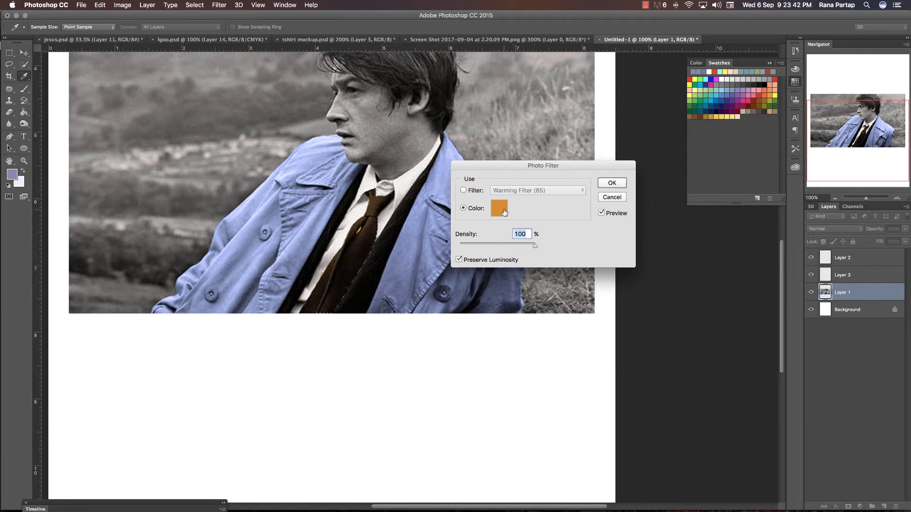
Preview the Cooling Filter (80), Orange, Violet and Deep Emerald preset filters on the tie
left_click(472, 193)
left_click(522, 190)
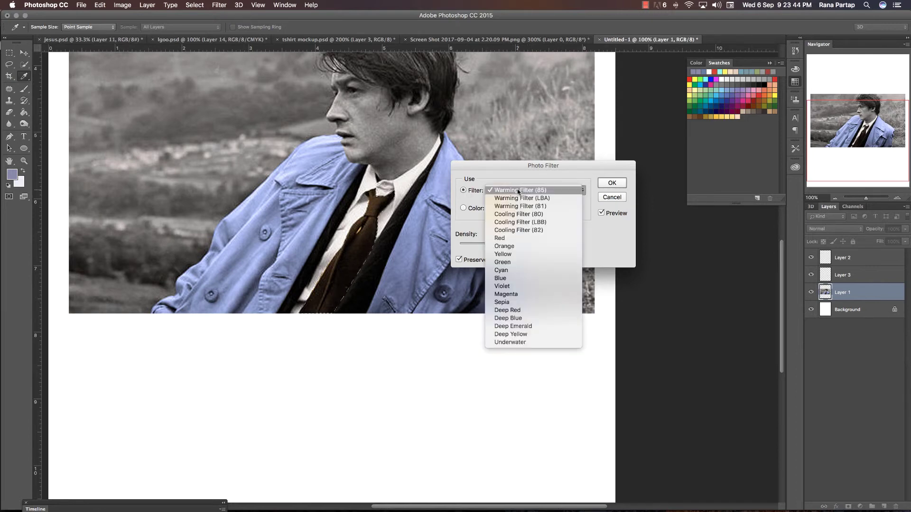
left_click(520, 216)
left_click(523, 190)
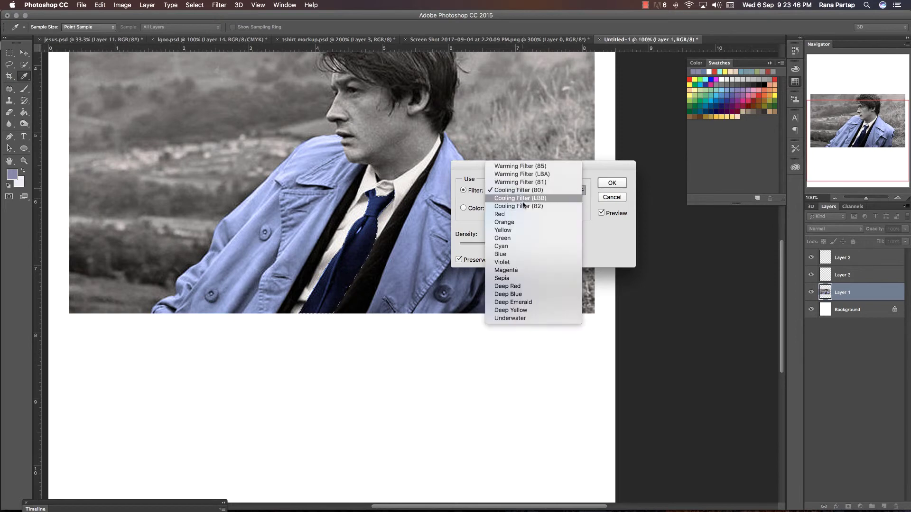
left_click(522, 195)
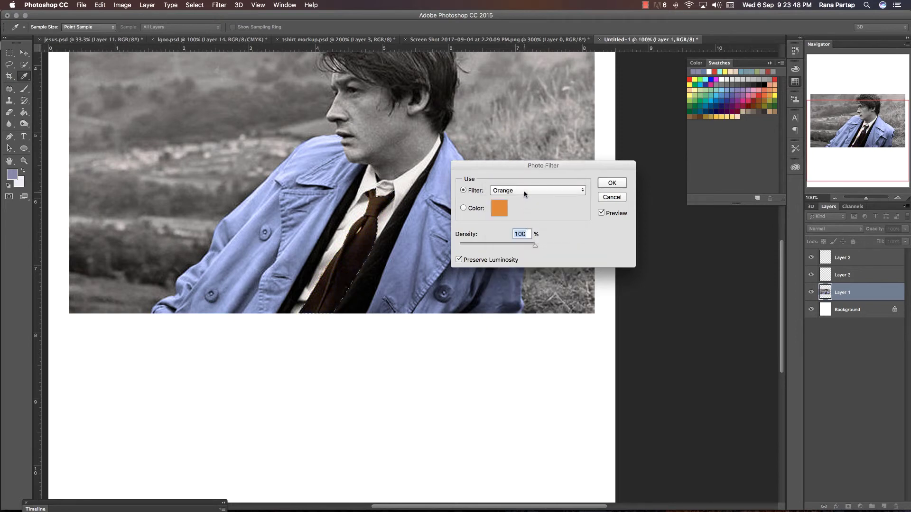
left_click(524, 191)
left_click(528, 231)
left_click(529, 191)
left_click(529, 229)
Apply the Cooling Filter (80) preset to the tie
left_click(529, 192)
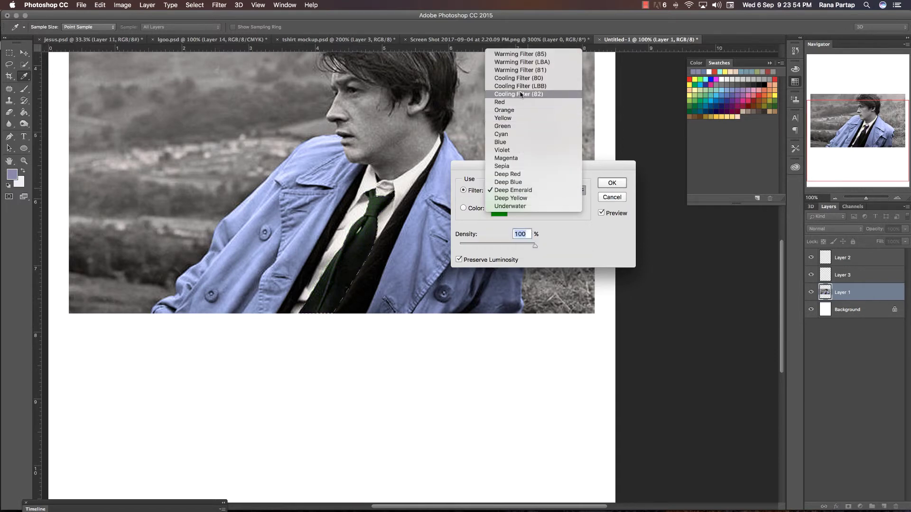
left_click(526, 78)
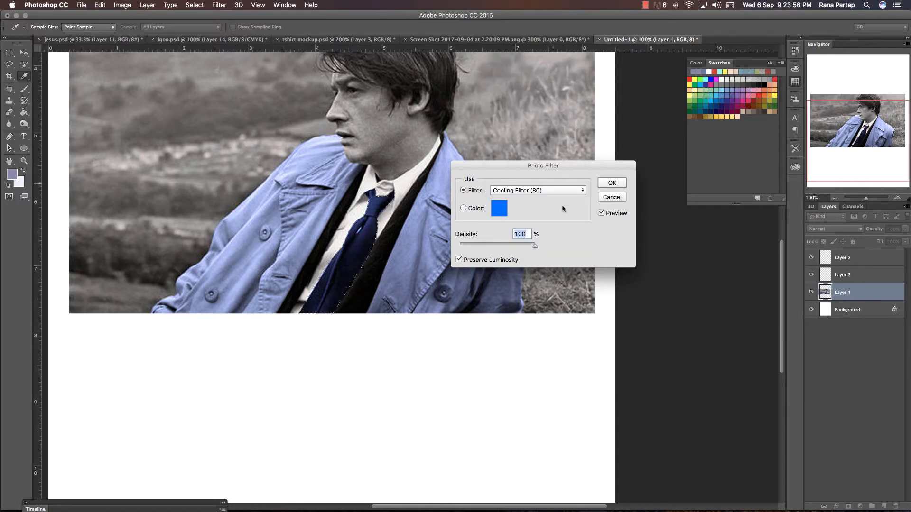
left_click(614, 188)
key("z")
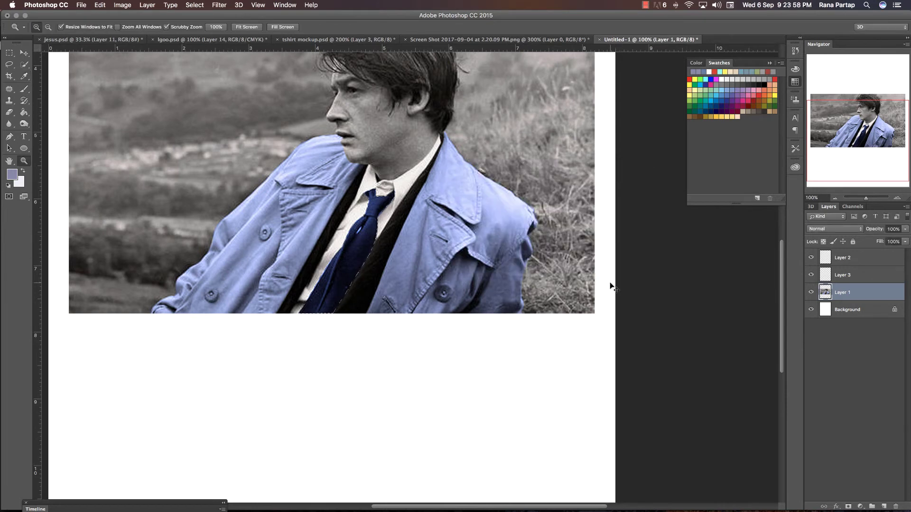
left_click(469, 229, "alt")
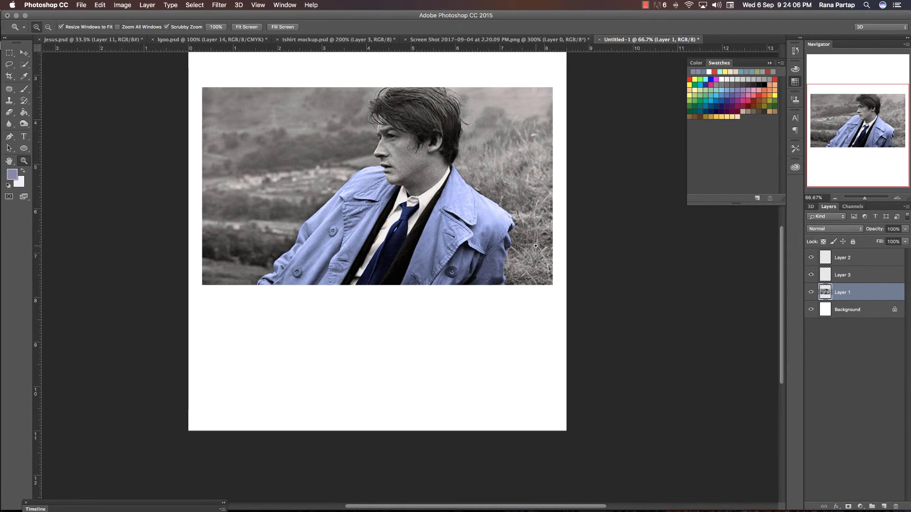
left_click(463, 199)
left_click_drag(449, 203, 467, 249)
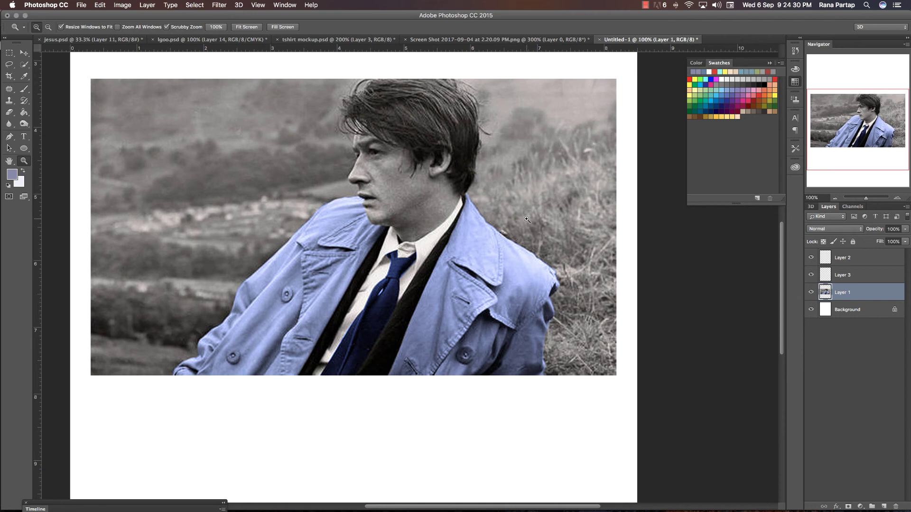
left_click(24, 53)
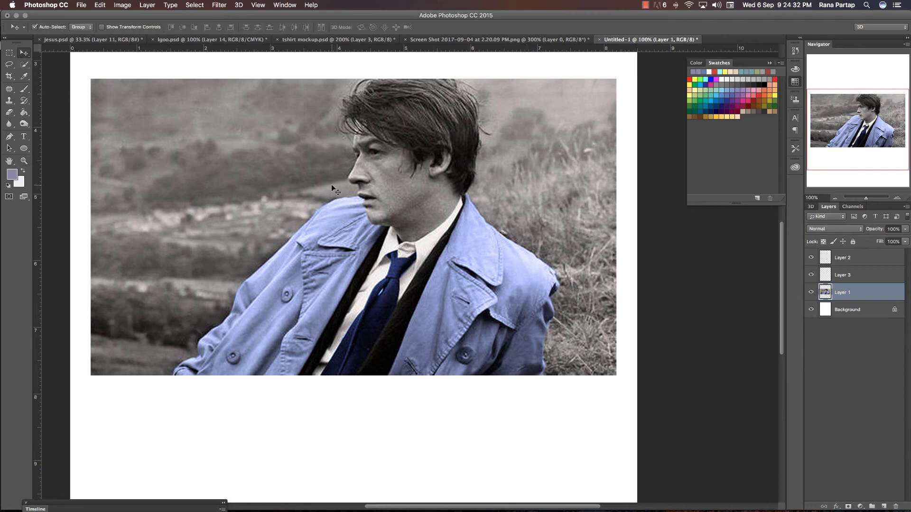